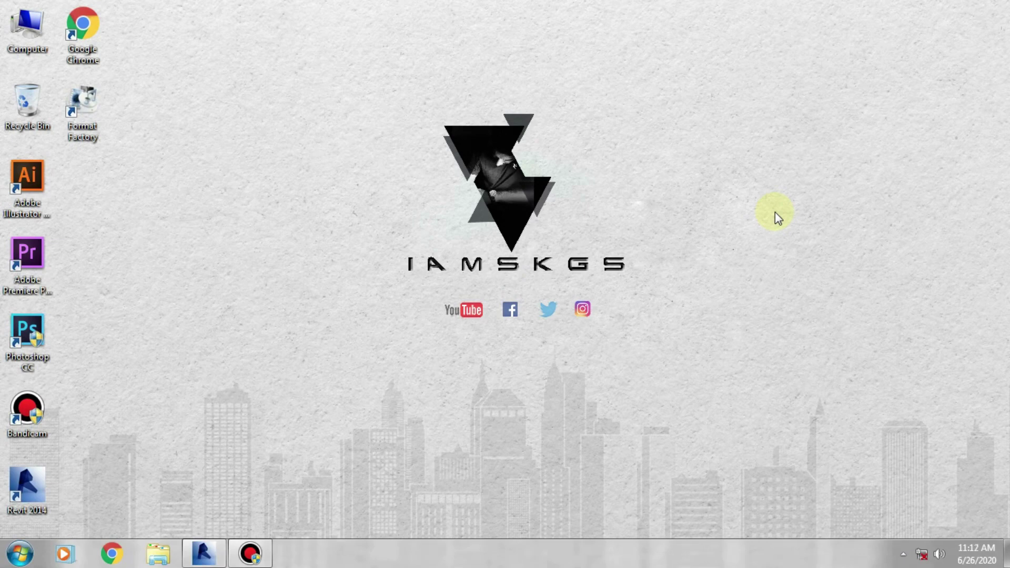
# Step: Bring up the Revit house project and orbit the 3D model to view it from several angles
pyautogui.click(205, 552)
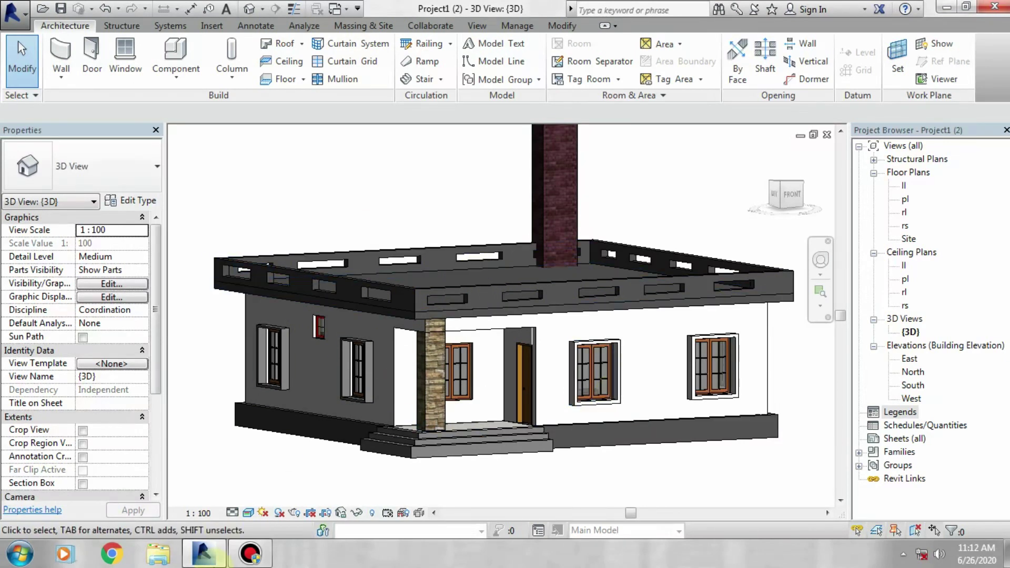
pyautogui.click(251, 554)
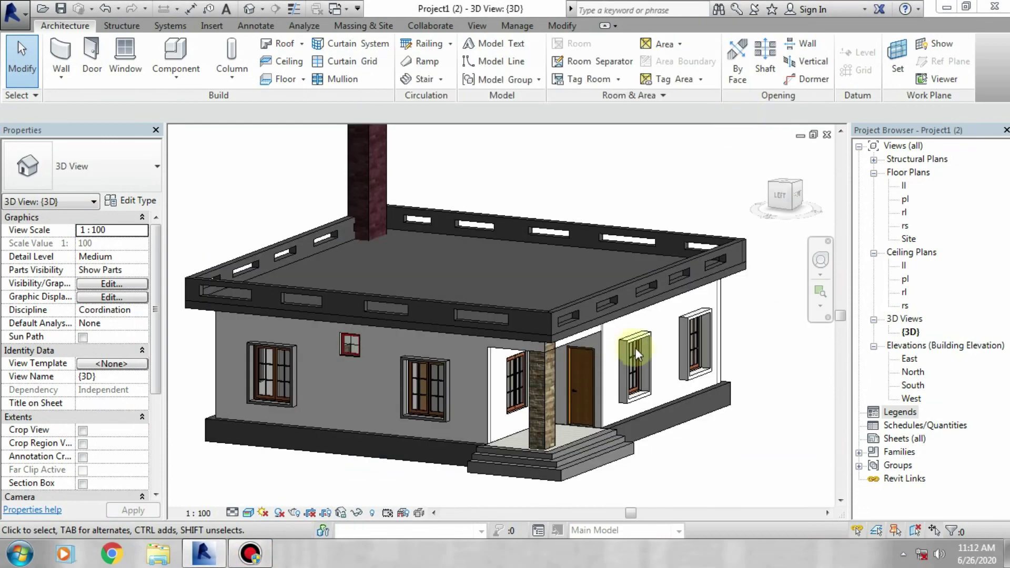
pyautogui.moveTo(636, 348)
pyautogui.keyDown('shift'); pyautogui.mouseDown(button='middle')
pyautogui.moveTo(481, 356)
pyautogui.moveTo(500, 362)
pyautogui.moveTo(463, 305)
pyautogui.moveTo(582, 330)
pyautogui.moveTo(672, 334)
pyautogui.moveTo(472, 372)
pyautogui.mouseUp(button='middle'); pyautogui.keyUp('shift')
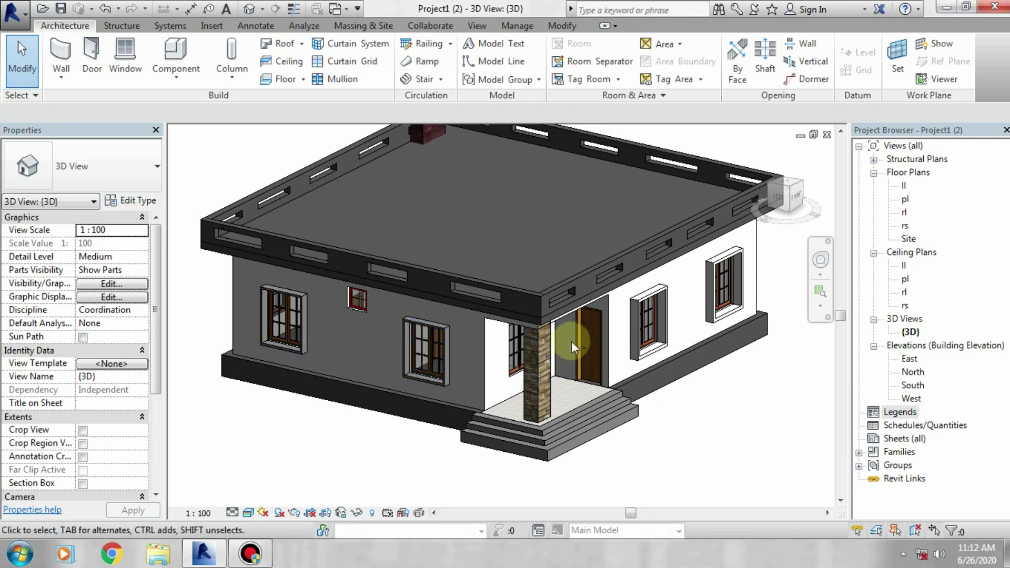
pyautogui.moveTo(357, 302)
pyautogui.keyDown('shift'); pyautogui.mouseDown(button='middle')
pyautogui.moveTo(449, 285)
pyautogui.moveTo(451, 293)
pyautogui.moveTo(247, 337)
pyautogui.moveTo(353, 337)
pyautogui.mouseUp(button='middle'); pyautogui.keyUp('shift')
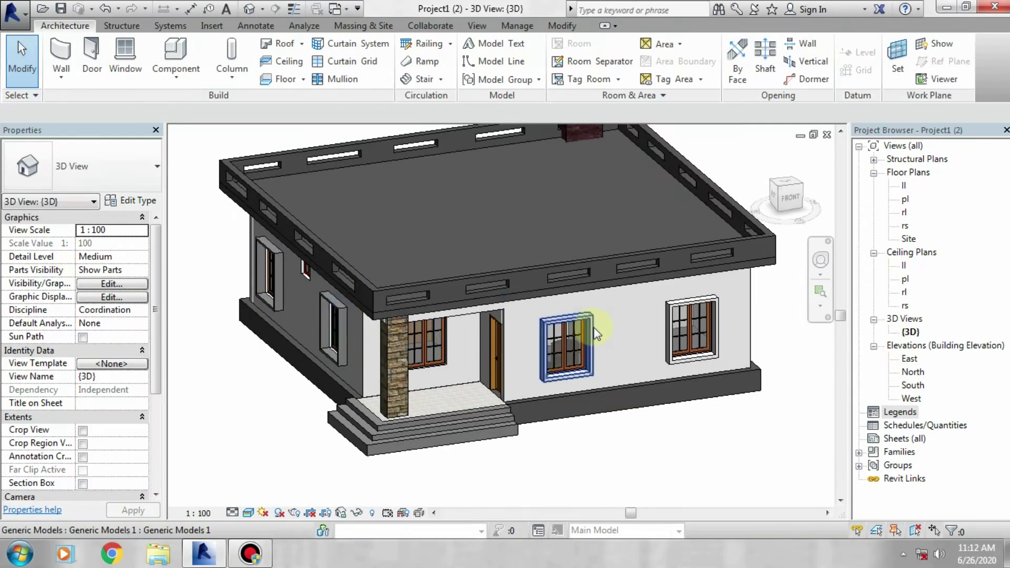
pyautogui.moveTo(654, 339)
pyautogui.keyDown('shift'); pyautogui.mouseDown(button='middle')
pyautogui.moveTo(647, 289)
pyautogui.moveTo(634, 361)
pyautogui.moveTo(711, 347)
pyautogui.mouseUp(button='middle'); pyautogui.keyUp('shift')
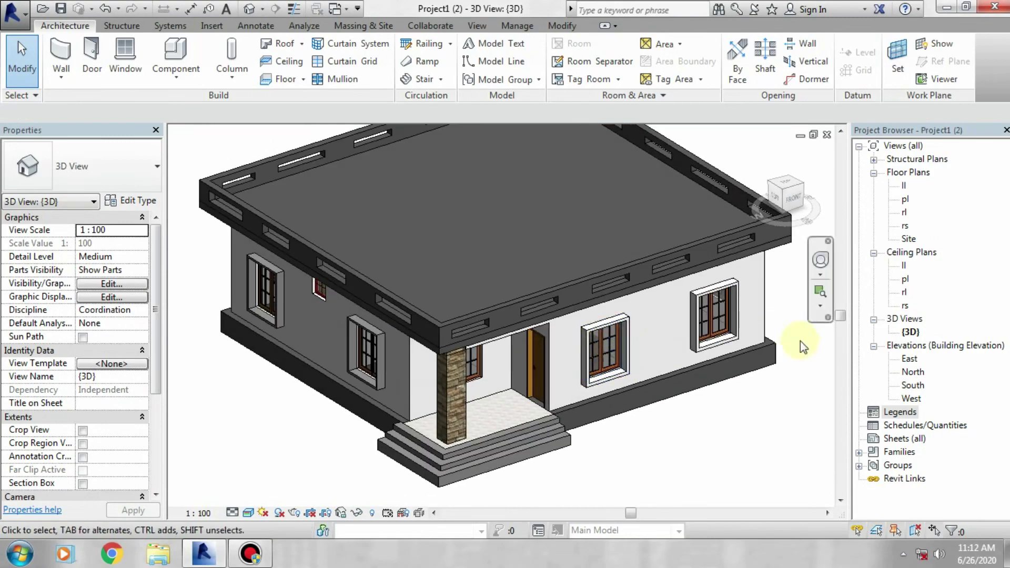
pyautogui.click(901, 413)
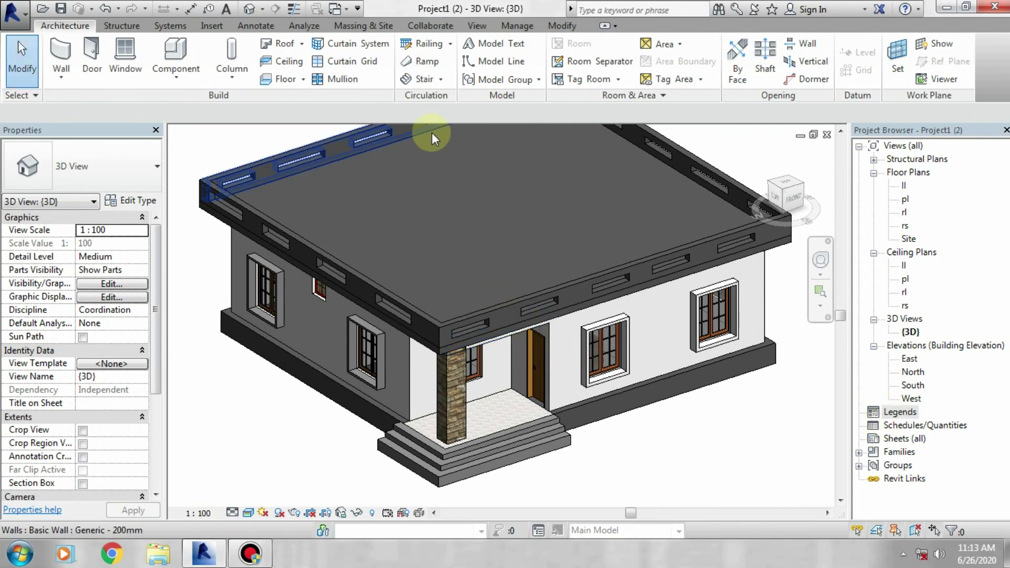
# Step: Add a new legend view called 'Window' at the 1:50 scale
pyautogui.click(479, 26)
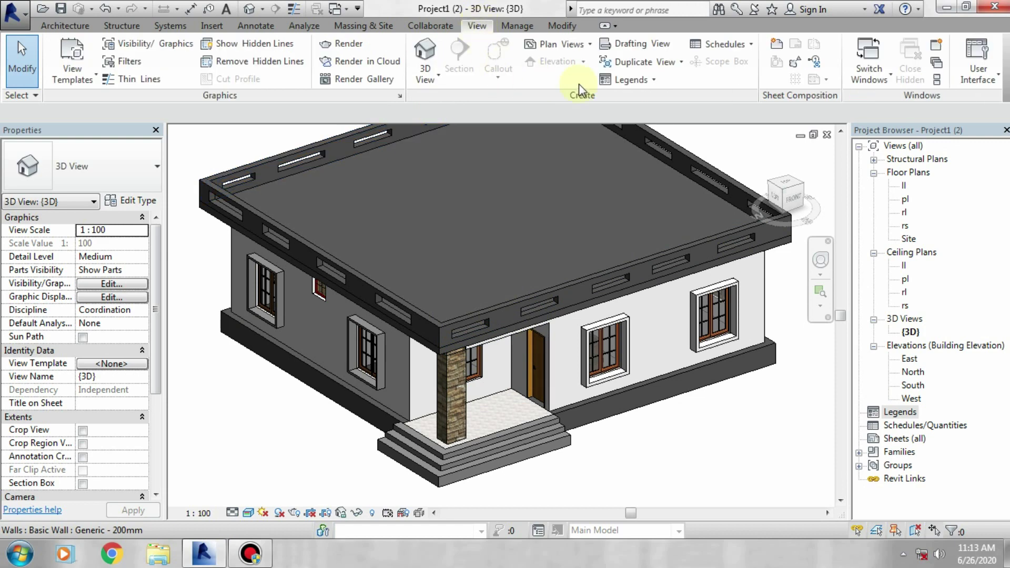
pyautogui.click(654, 81)
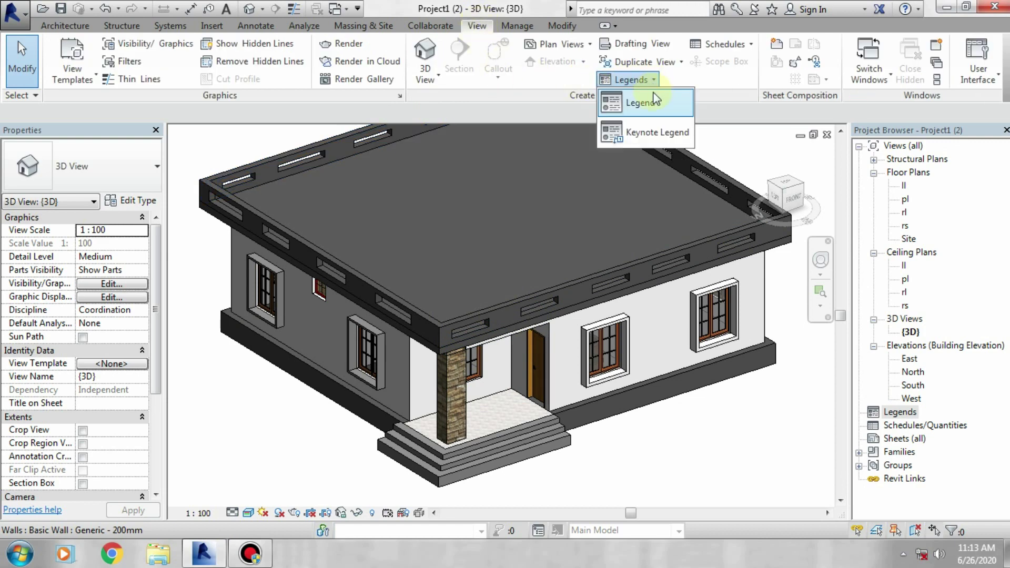
pyautogui.click(633, 102)
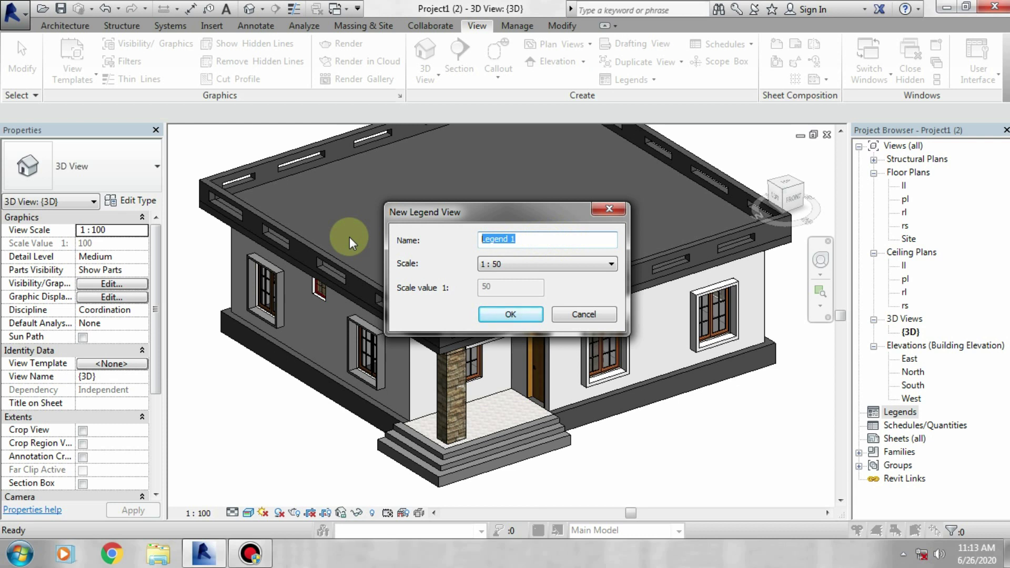
pyautogui.write('Window')
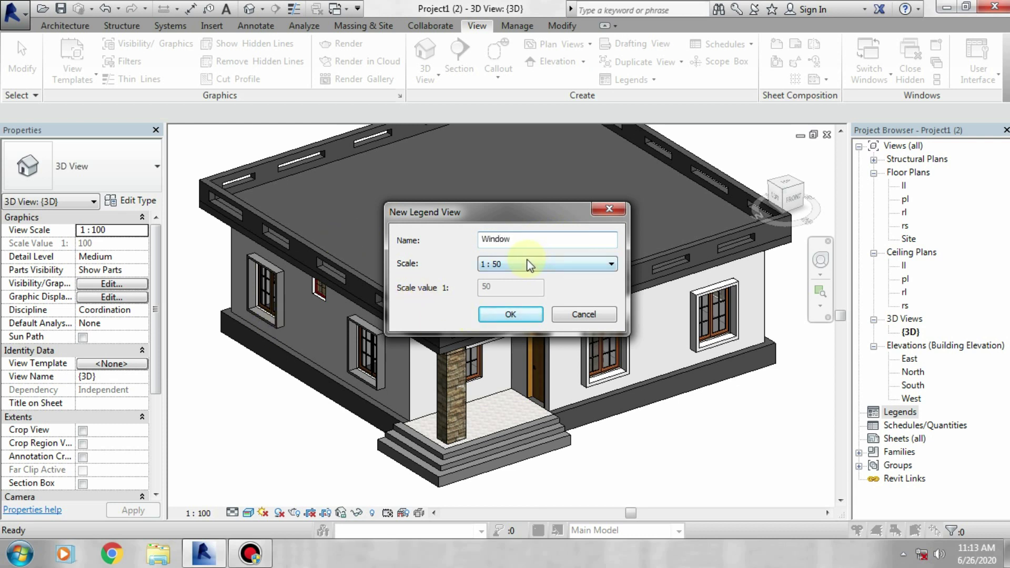
pyautogui.click(529, 265)
pyautogui.click(518, 344)
pyautogui.click(513, 317)
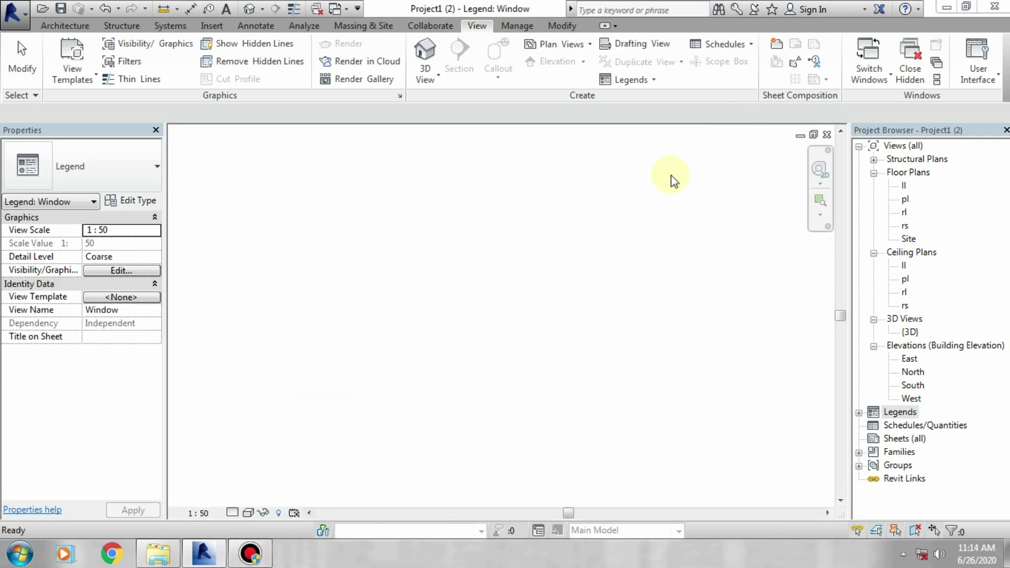
# Step: Select the Window legend and start the Legend Component tool
pyautogui.click(860, 413)
pyautogui.click(911, 427)
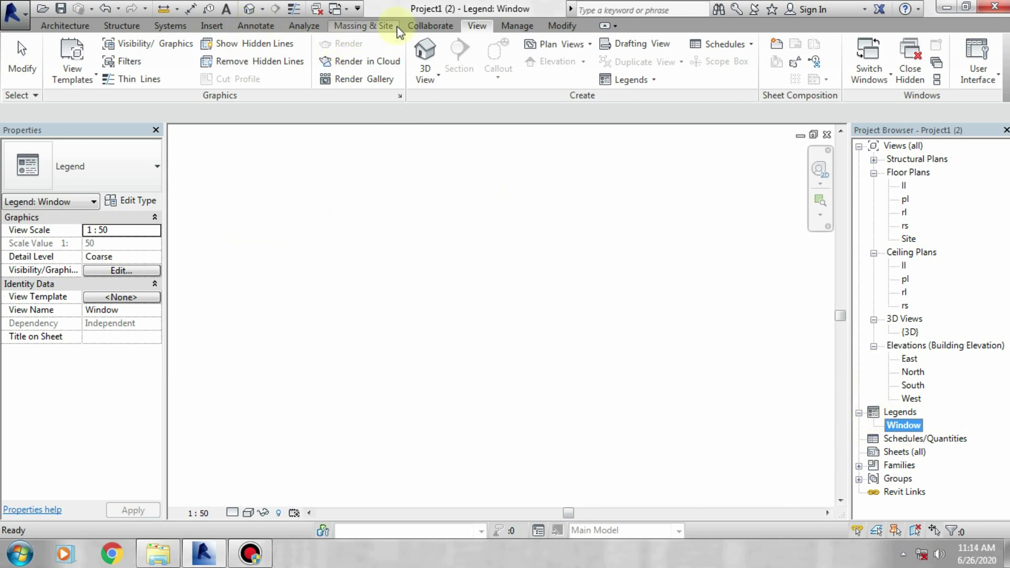
pyautogui.click(257, 24)
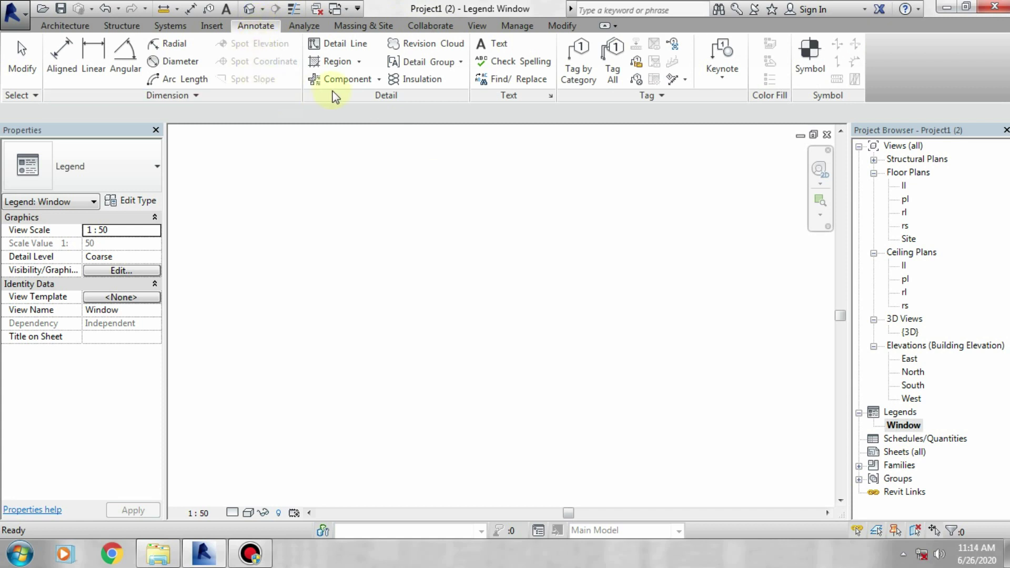
pyautogui.click(366, 84)
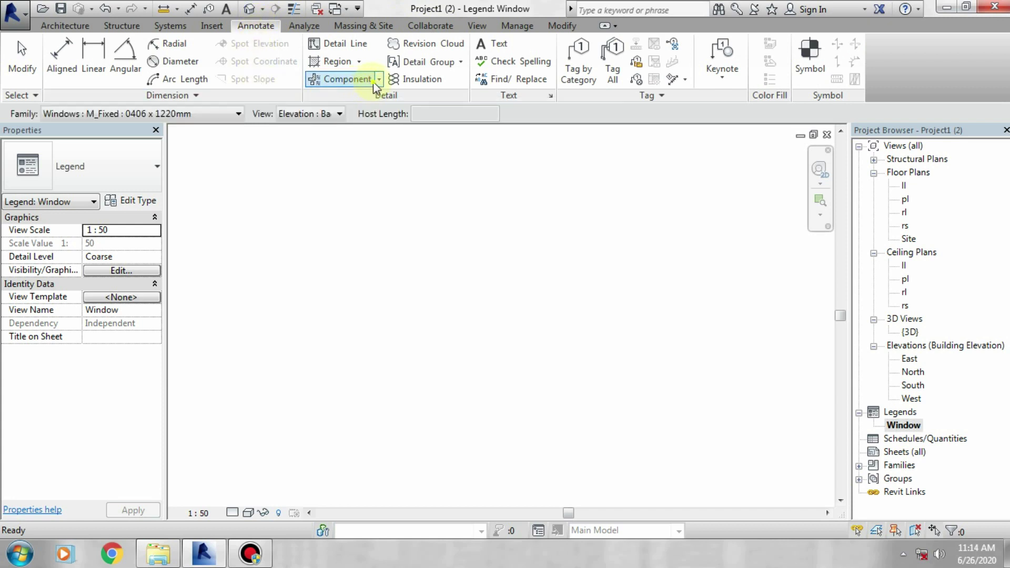
pyautogui.click(378, 85)
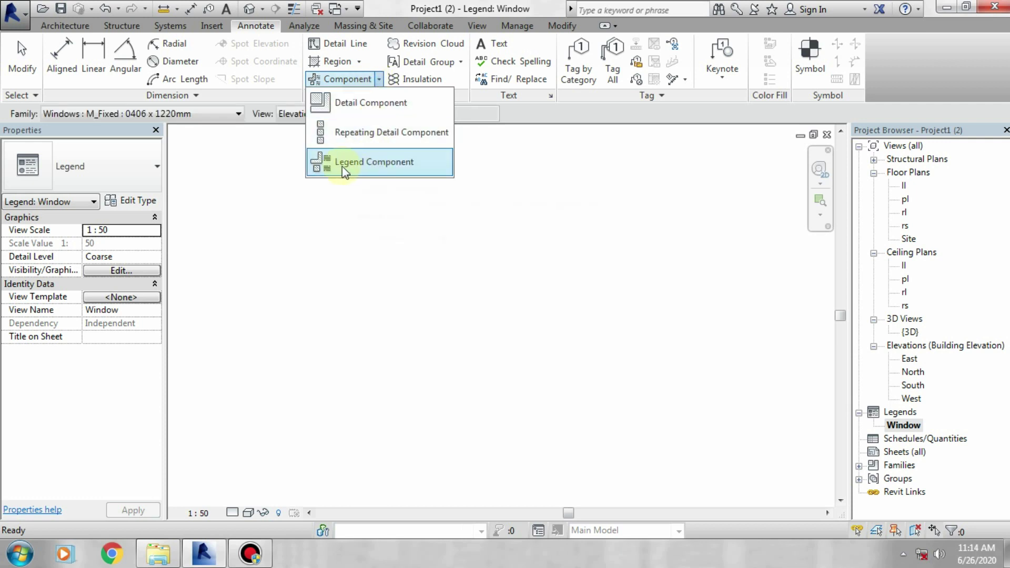
pyautogui.click(410, 164)
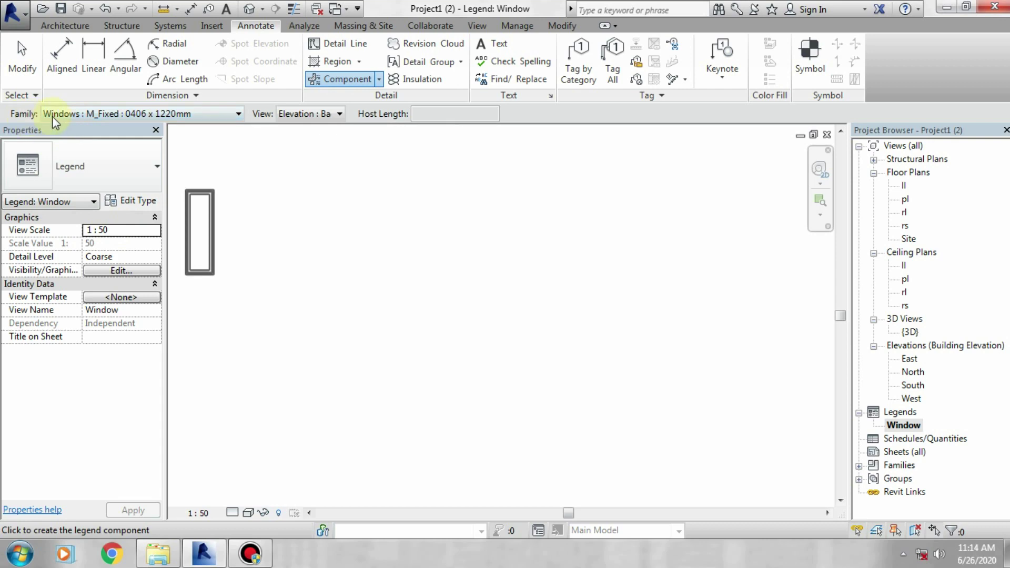
# Step: Browse the family type list without changing it, then select floor plan pl
pyautogui.click(119, 112)
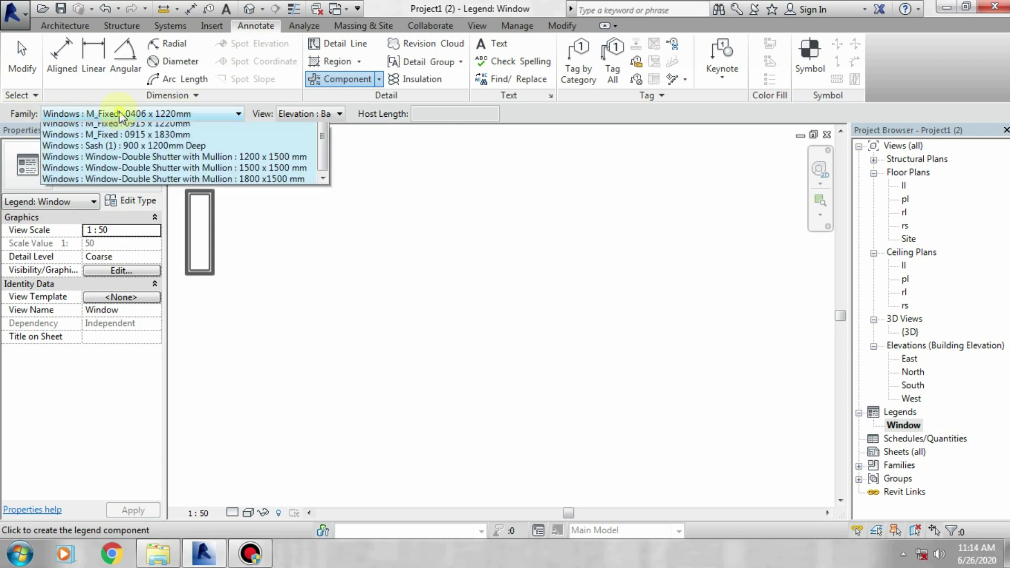
pyautogui.moveTo(326, 402); pyautogui.dragTo(323, 414)
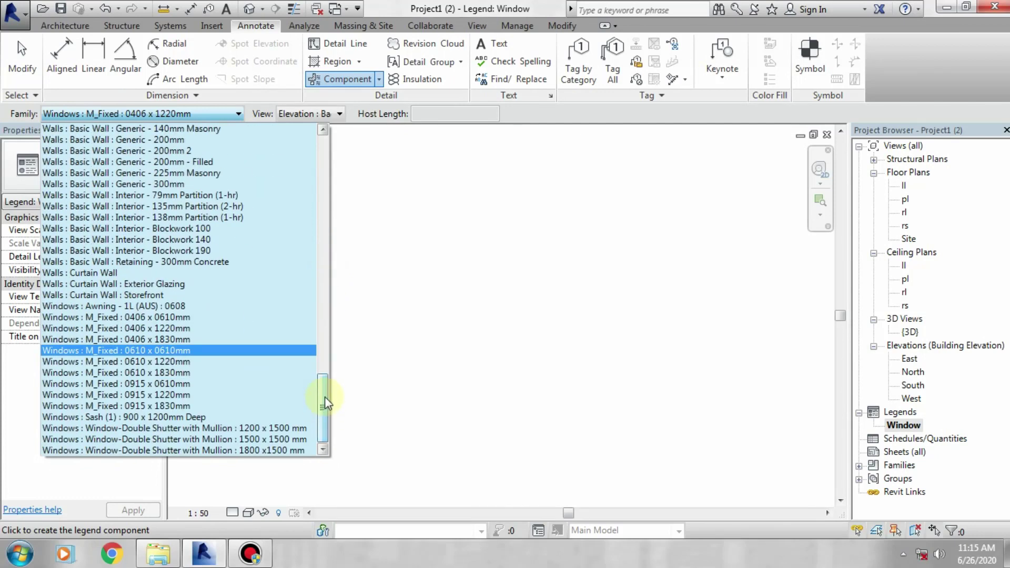
pyautogui.click(347, 379)
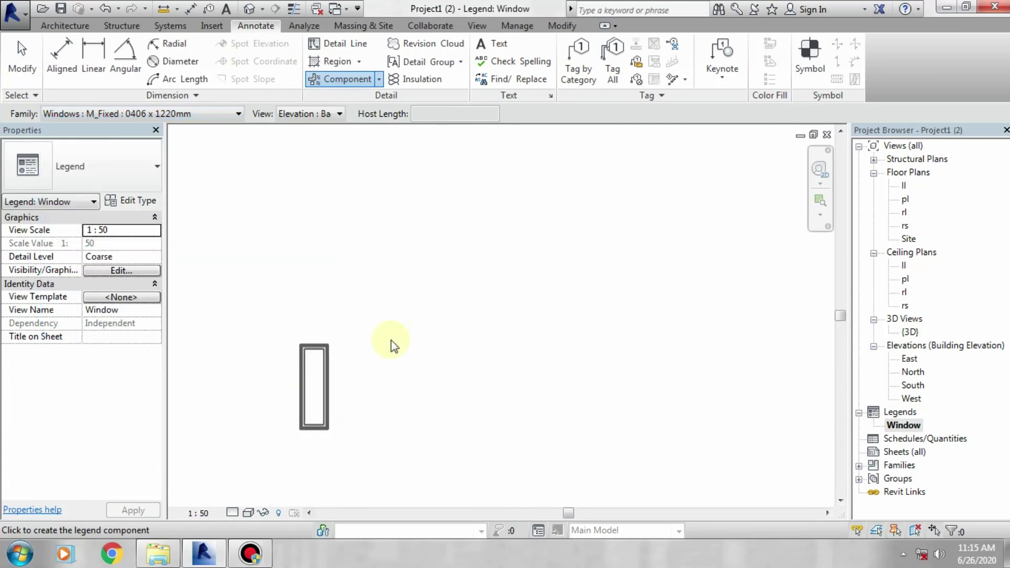
pyautogui.click(903, 200)
# Step: Read the plan-pl window's type (Double Shutter with Mullion 1200 x 1500 mm), then reopen the Window legend
pyautogui.doubleClick(905, 200)
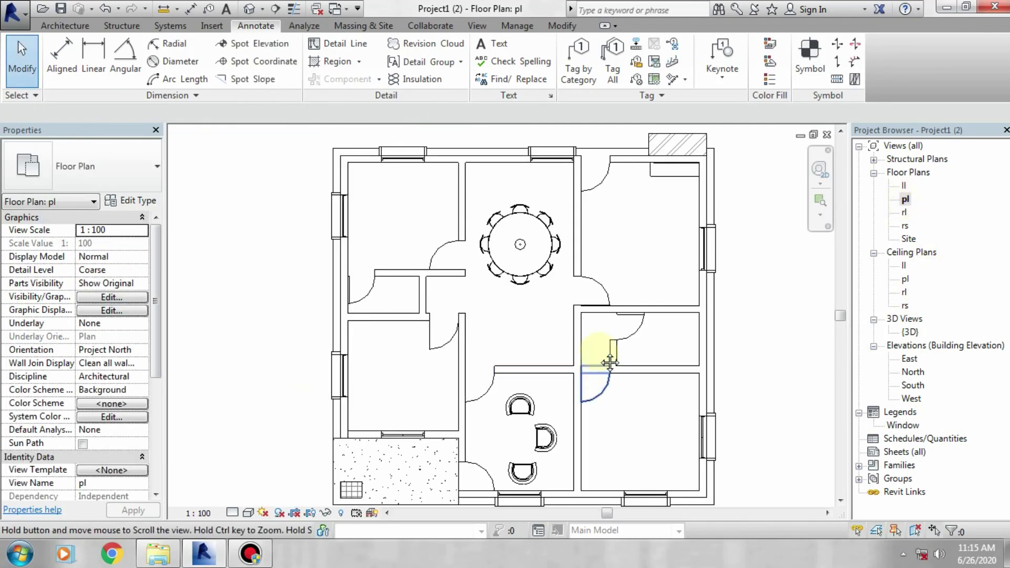
pyautogui.scroll(-1, 598, 361)
pyautogui.click(341, 342)
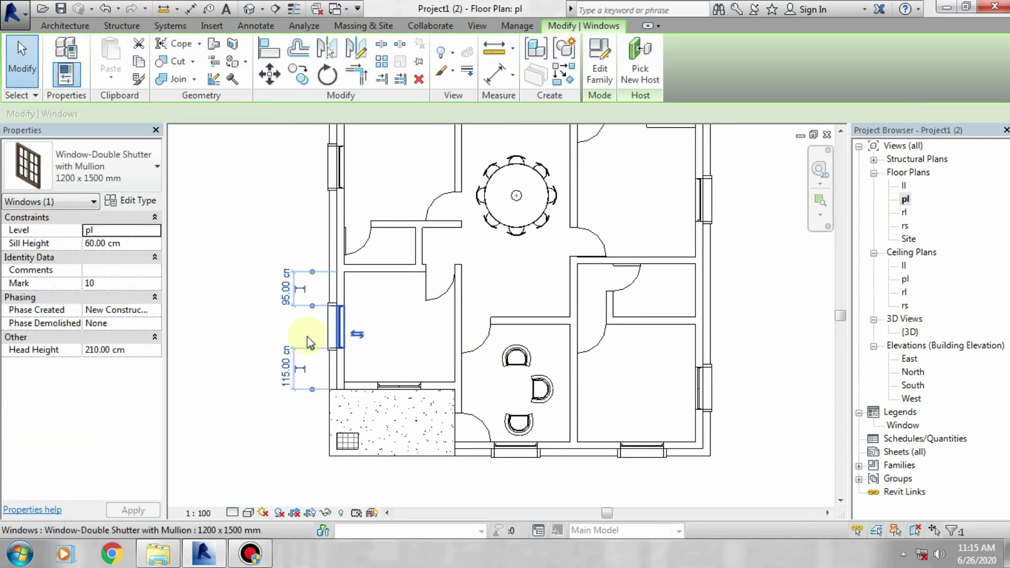
pyautogui.moveTo(300, 342); pyautogui.dragTo(316, 353, button='middle')
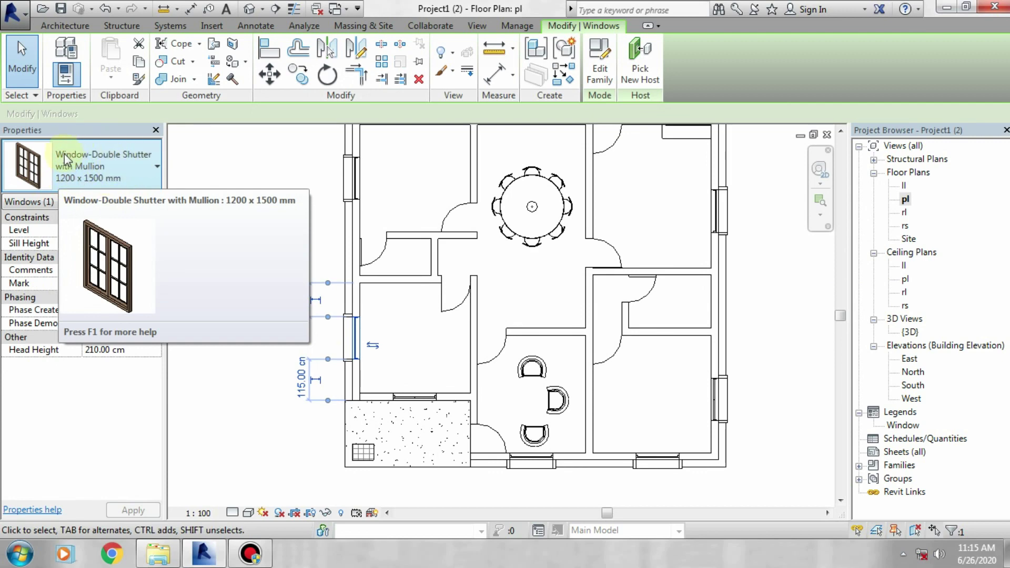
pyautogui.doubleClick(901, 425)
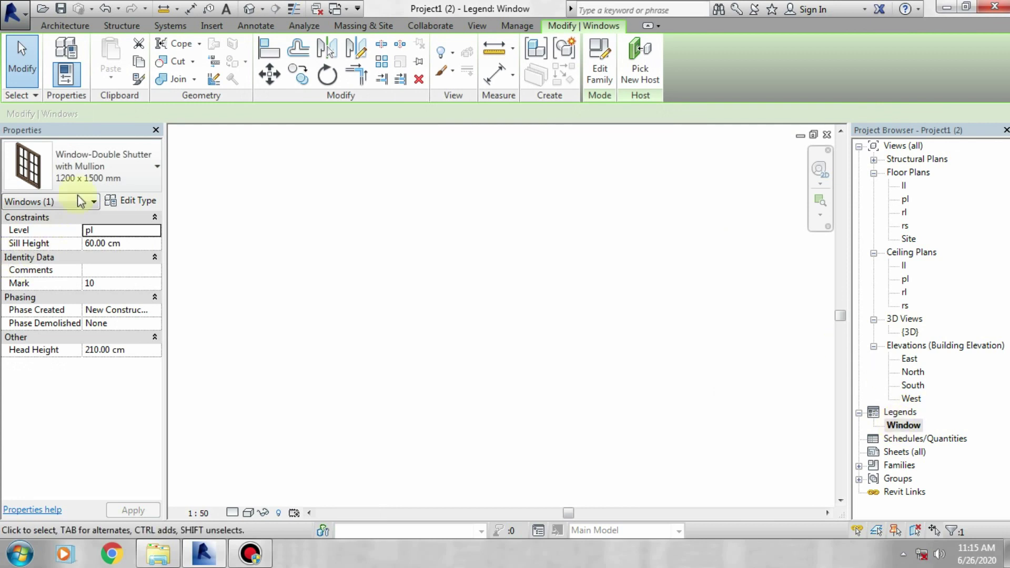
# Step: Choose Window-Double Shutter with Mullion 1200 x 1500 mm as the legend component type
pyautogui.click(256, 26)
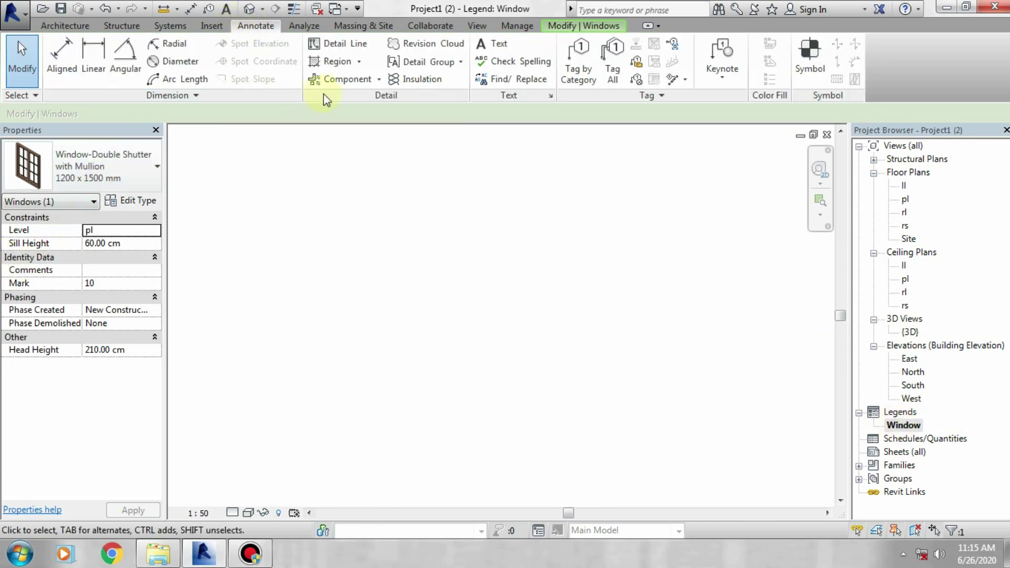
pyautogui.click(365, 80)
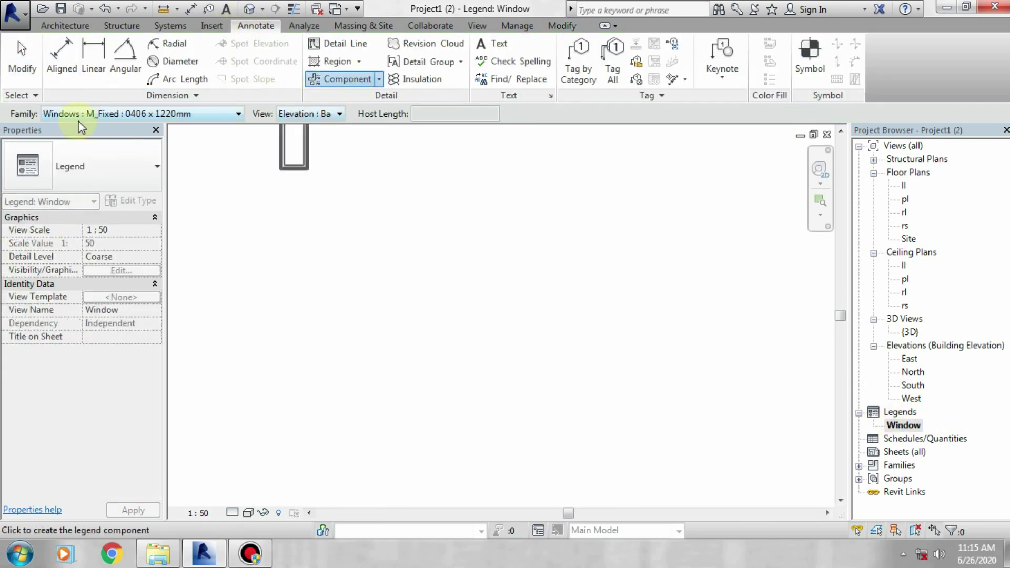
pyautogui.click(62, 113)
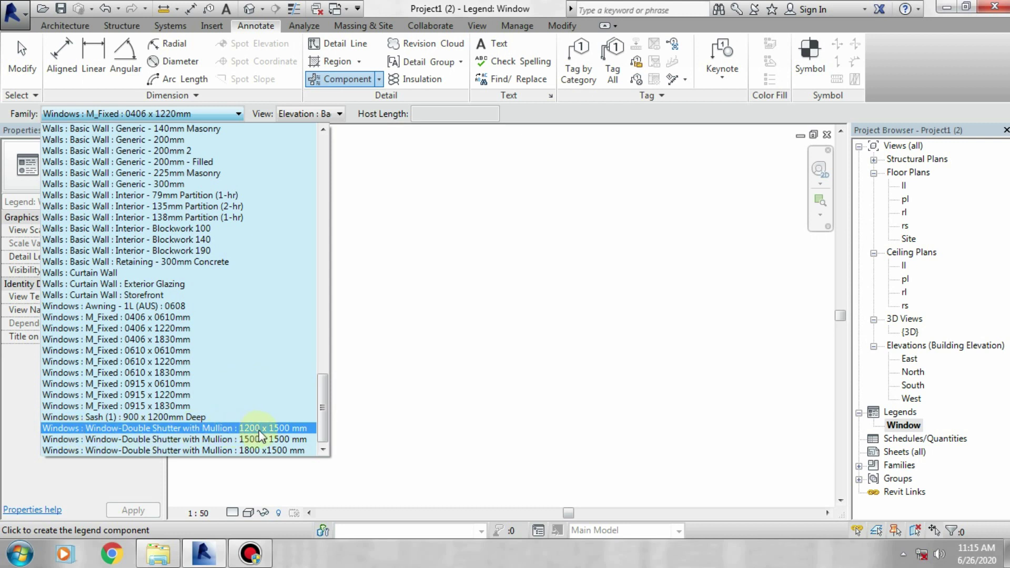
pyautogui.click(215, 431)
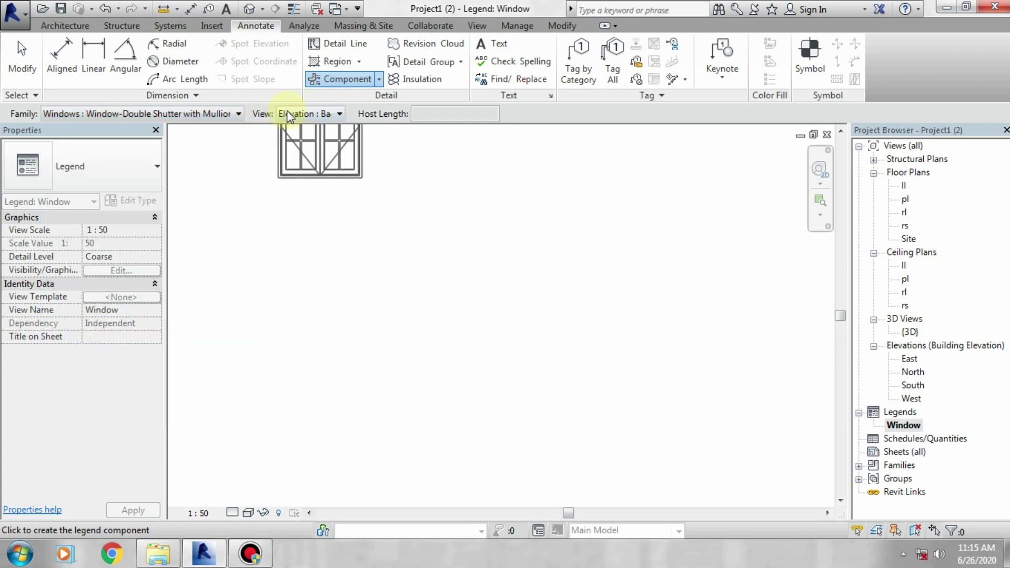
# Step: Place the double-shutter window in the legend as an Elevation : Front symbol
pyautogui.click(333, 115)
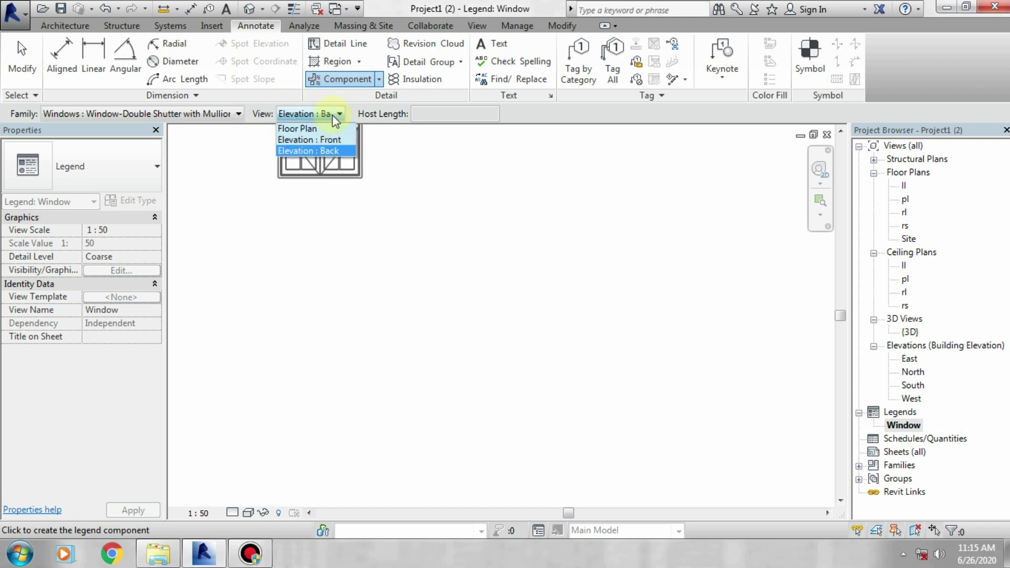
pyautogui.click(325, 130)
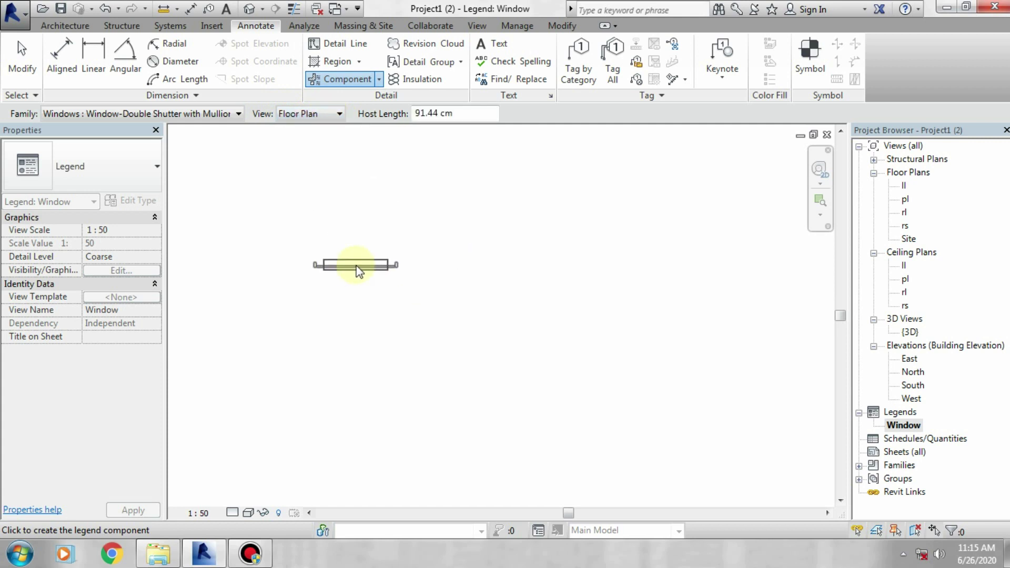
pyautogui.click(323, 114)
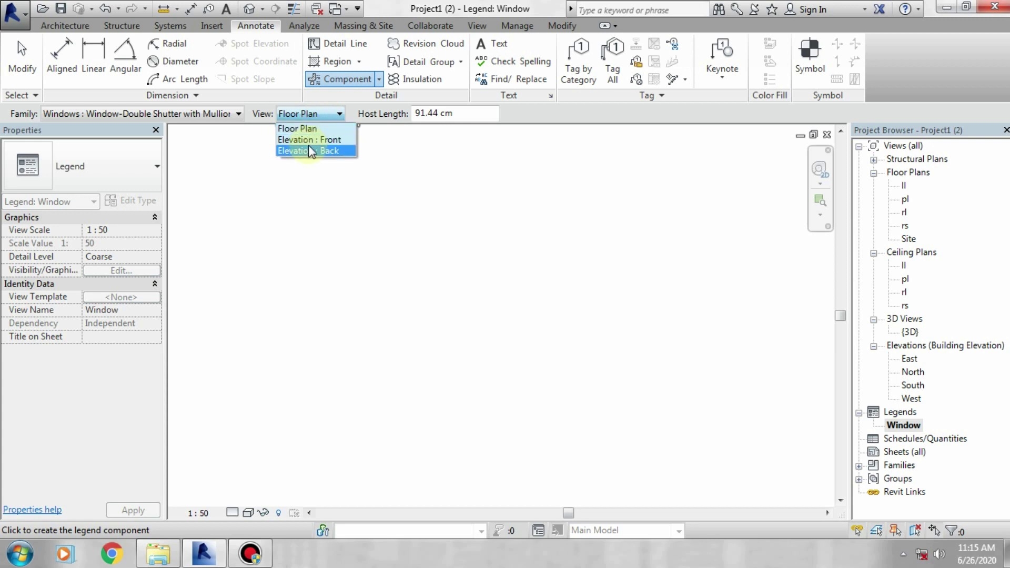
pyautogui.click(311, 139)
pyautogui.click(307, 114)
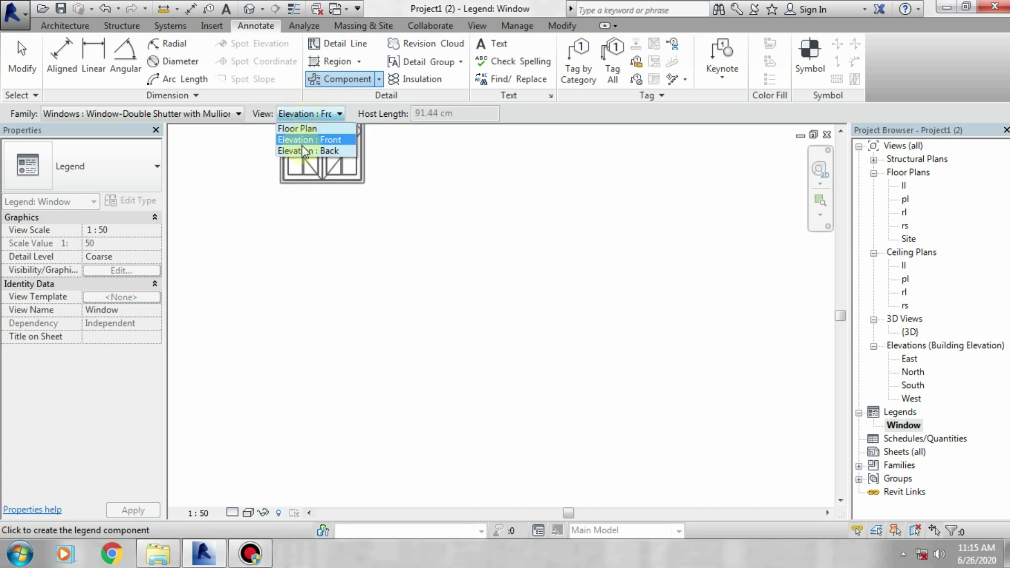
pyautogui.click(308, 151)
pyautogui.click(313, 114)
pyautogui.click(313, 136)
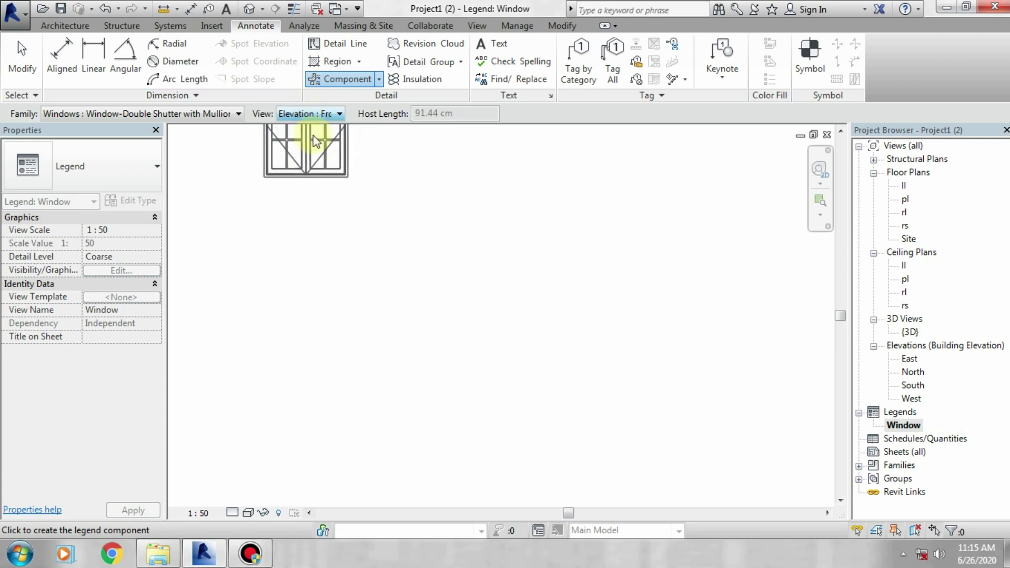
pyautogui.click(393, 274)
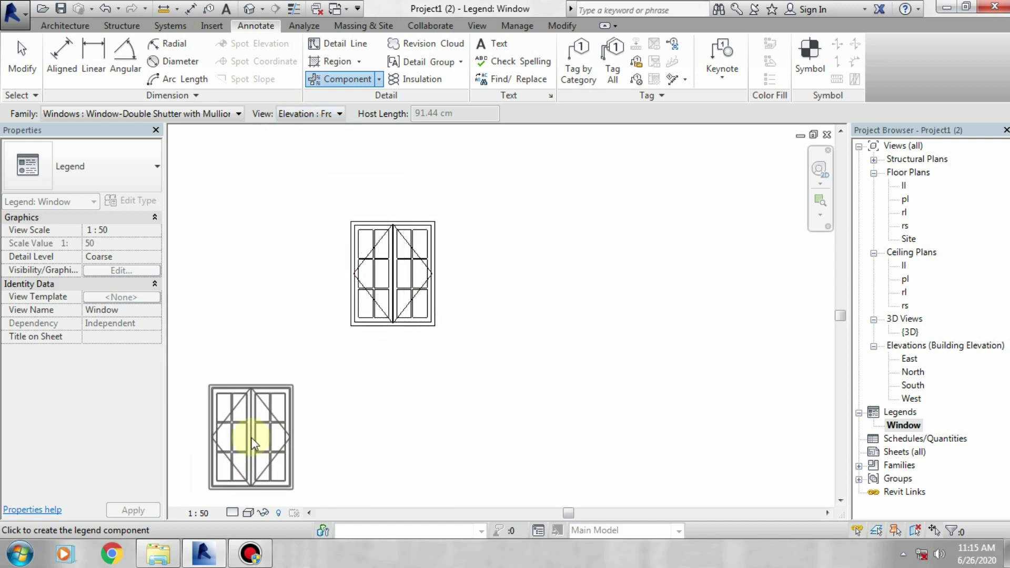
pyautogui.press('Escape')
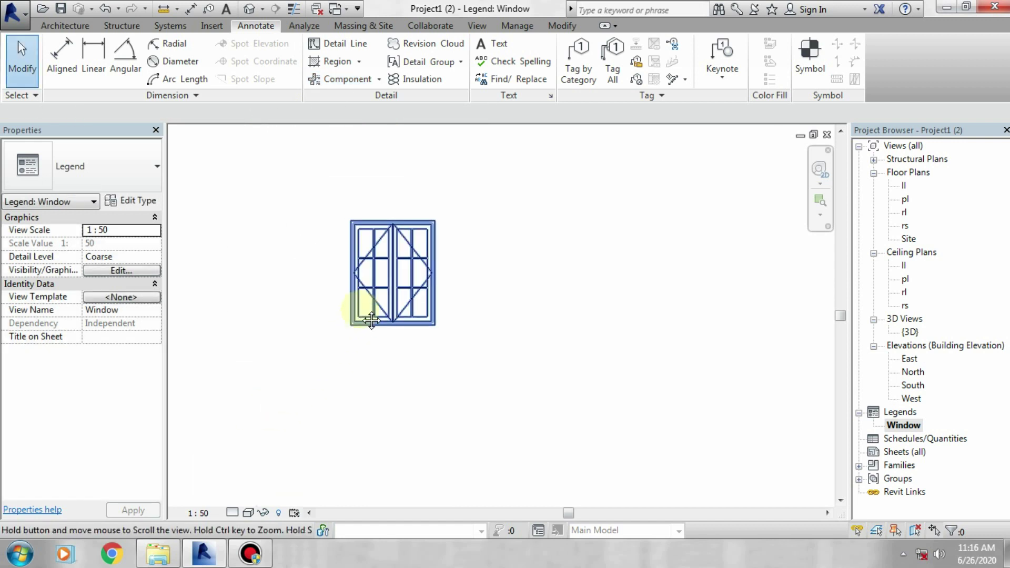
# Step: Open floor plan pl and check the sizes of the left and upper windows
pyautogui.click(905, 199)
pyautogui.doubleClick(905, 199)
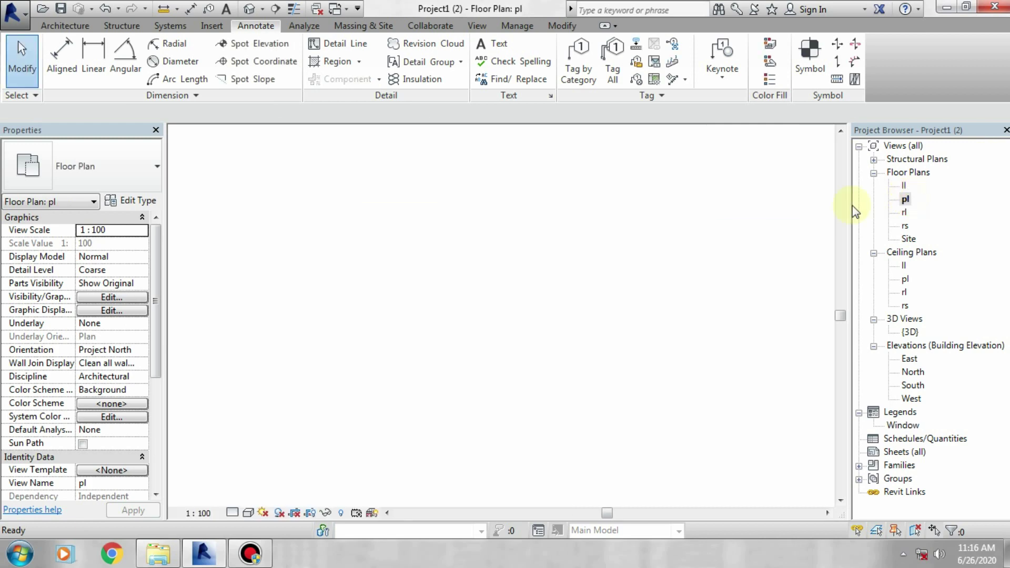
pyautogui.click(349, 331)
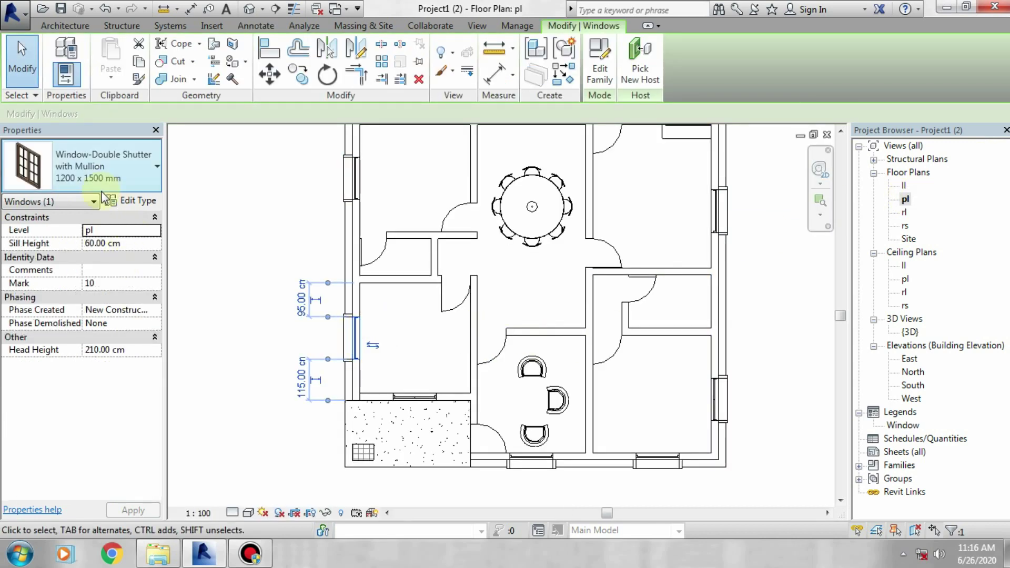
pyautogui.click(348, 174)
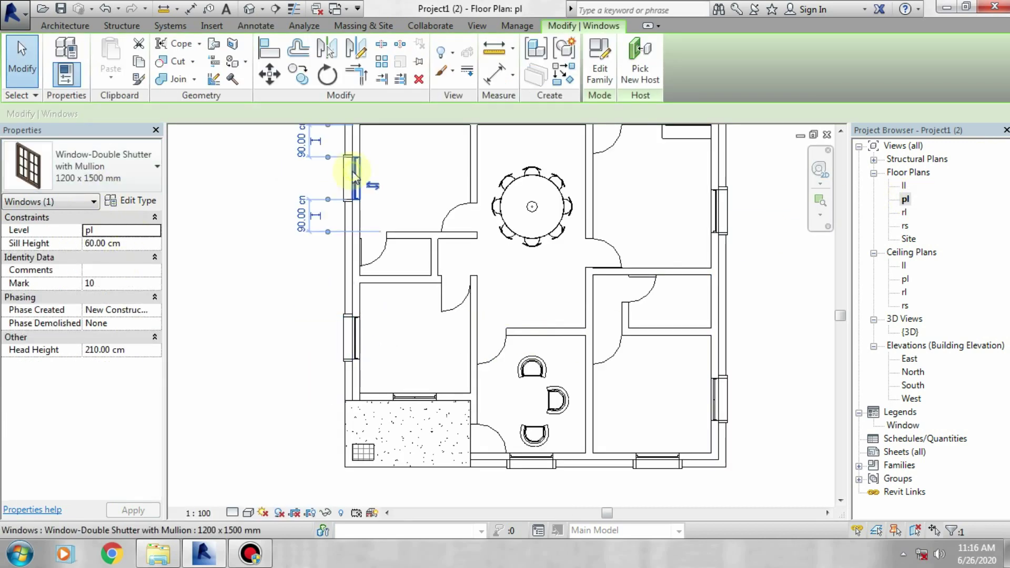
pyautogui.click(721, 211)
pyautogui.press('Escape')
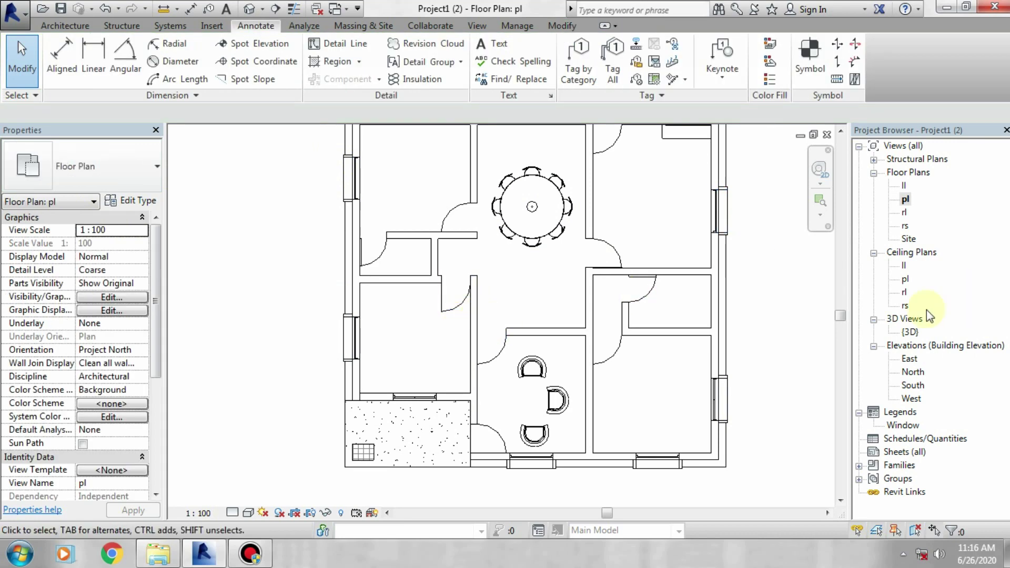
# Step: Reopen the Window legend and pick the M_Fixed 0915 x 0610mm component type
pyautogui.doubleClick(904, 425)
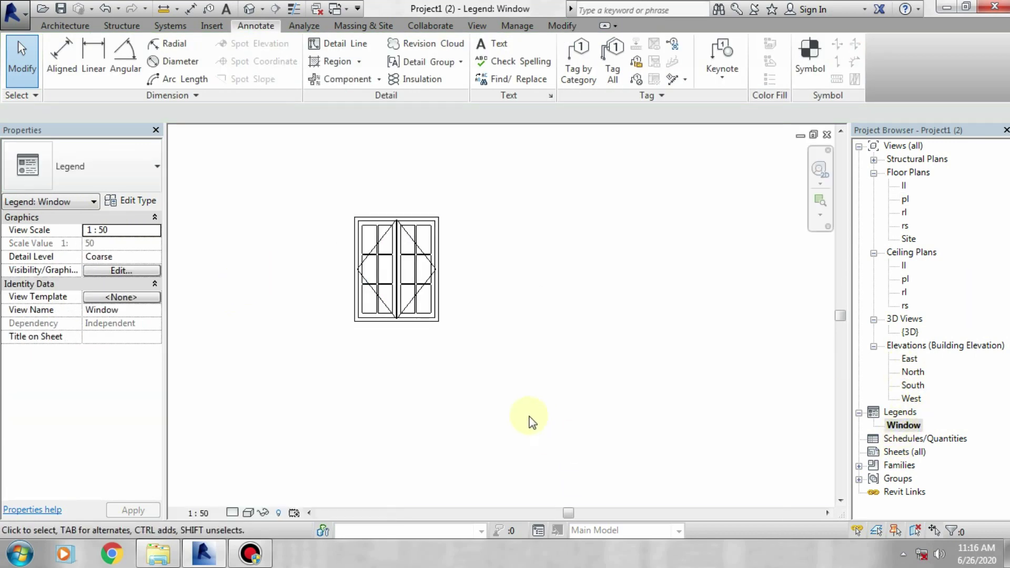
pyautogui.click(337, 79)
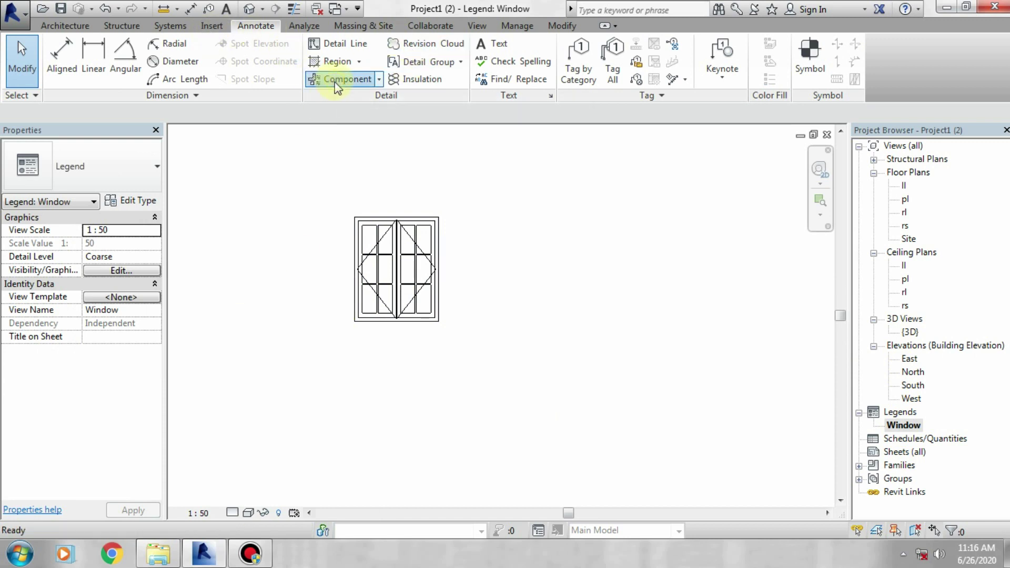
pyautogui.click(187, 115)
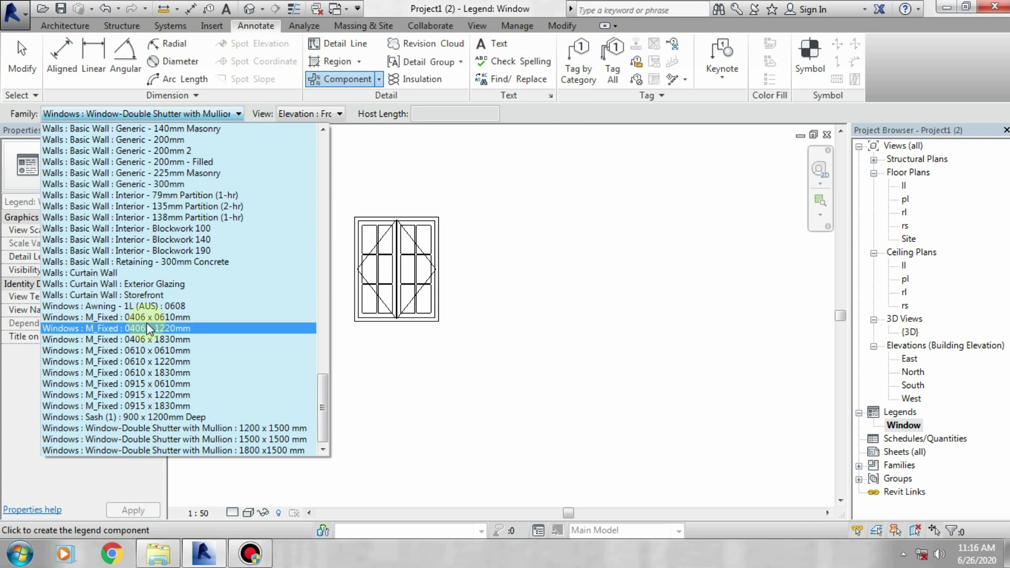
pyautogui.click(200, 384)
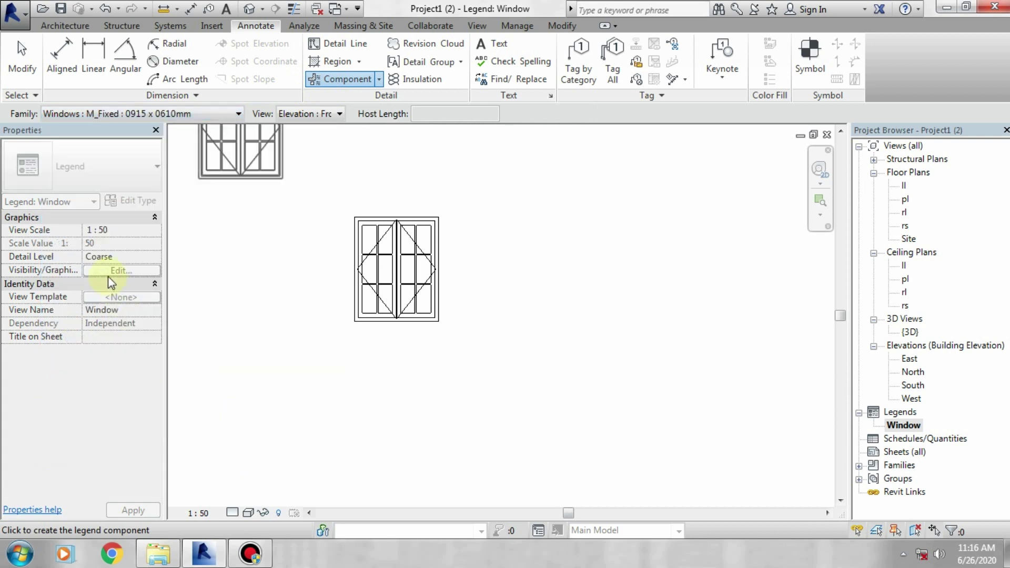
# Step: Place the fixed window below the double-shutter window, delete it, and pan the view
pyautogui.click(398, 371)
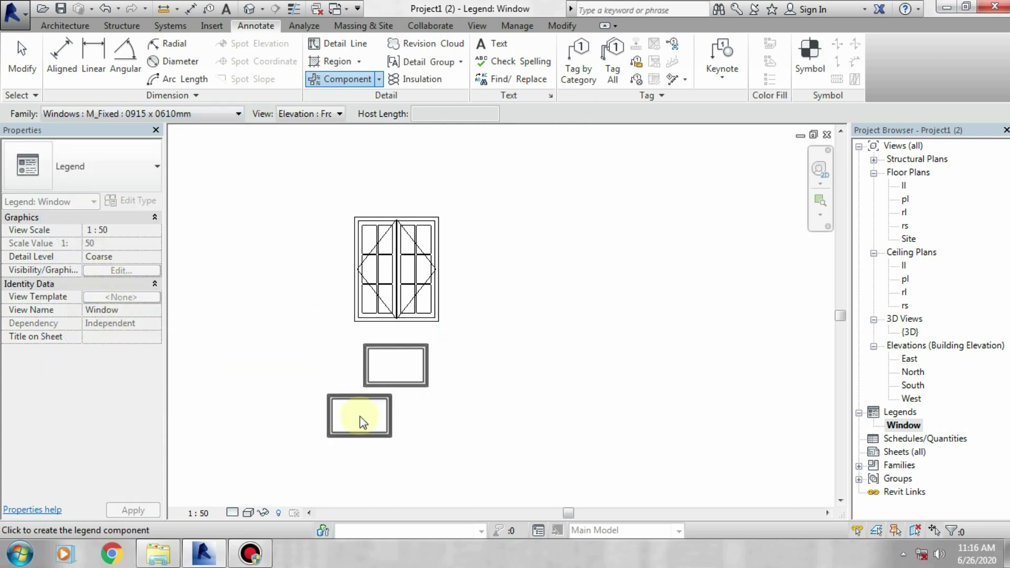
pyautogui.press('Escape')
pyautogui.click(365, 371)
pyautogui.press('Delete')
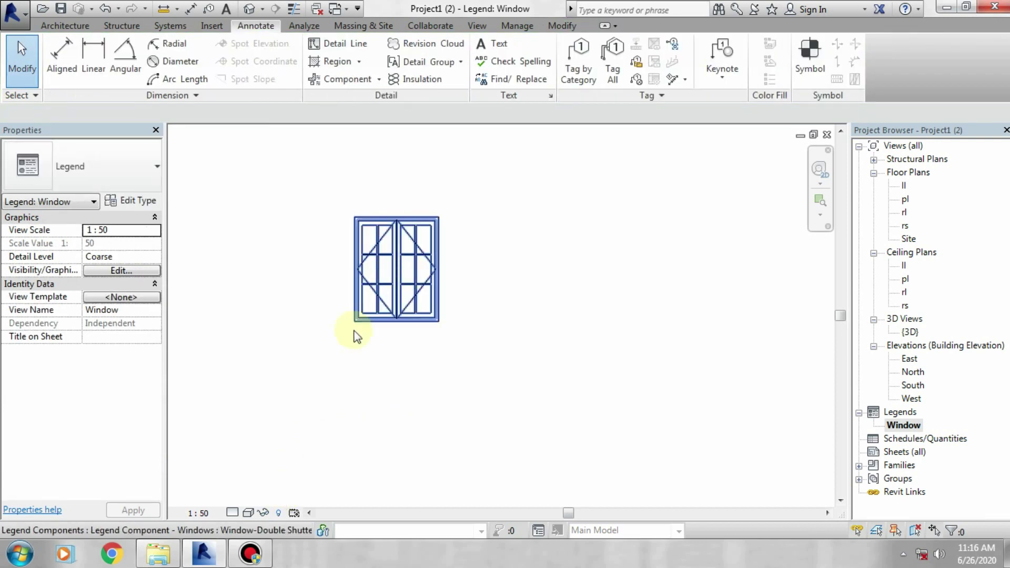
pyautogui.moveTo(462, 323); pyautogui.dragTo(413, 305, button='middle')
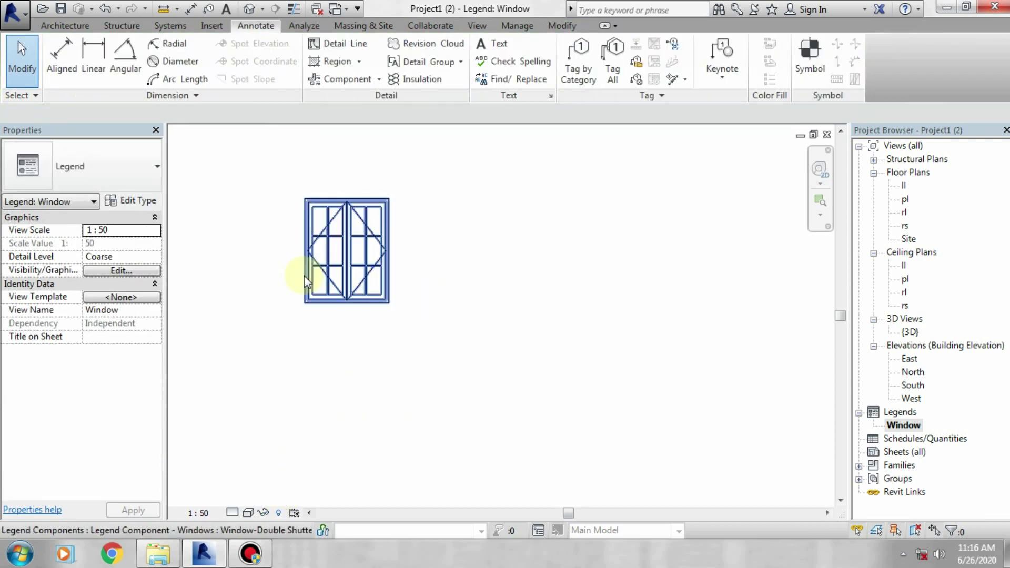
# Step: Add a bold 'WINDOW TYPE - 1' text note beside the window
pyautogui.click(496, 51)
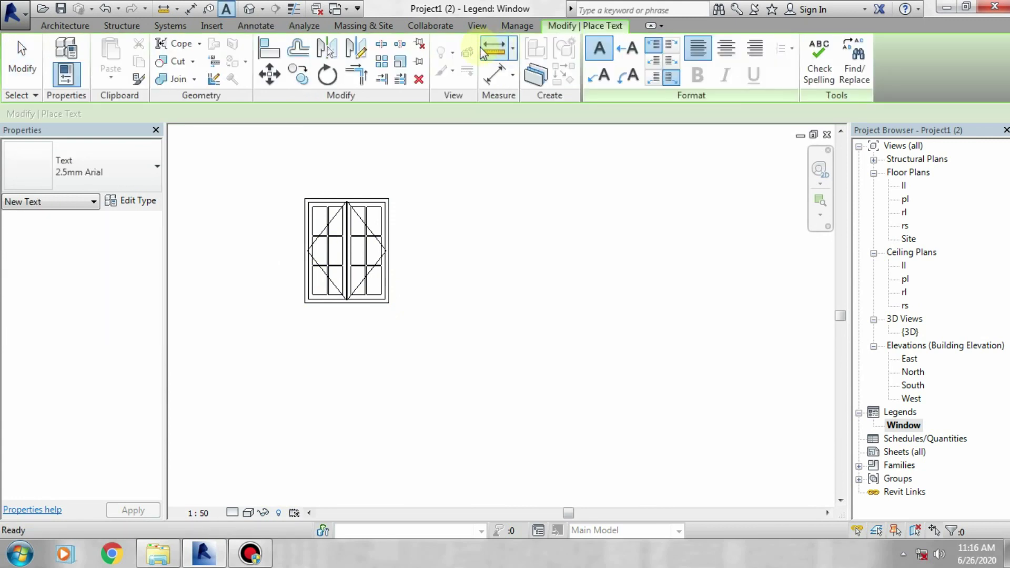
pyautogui.moveTo(429, 225); pyautogui.dragTo(647, 260)
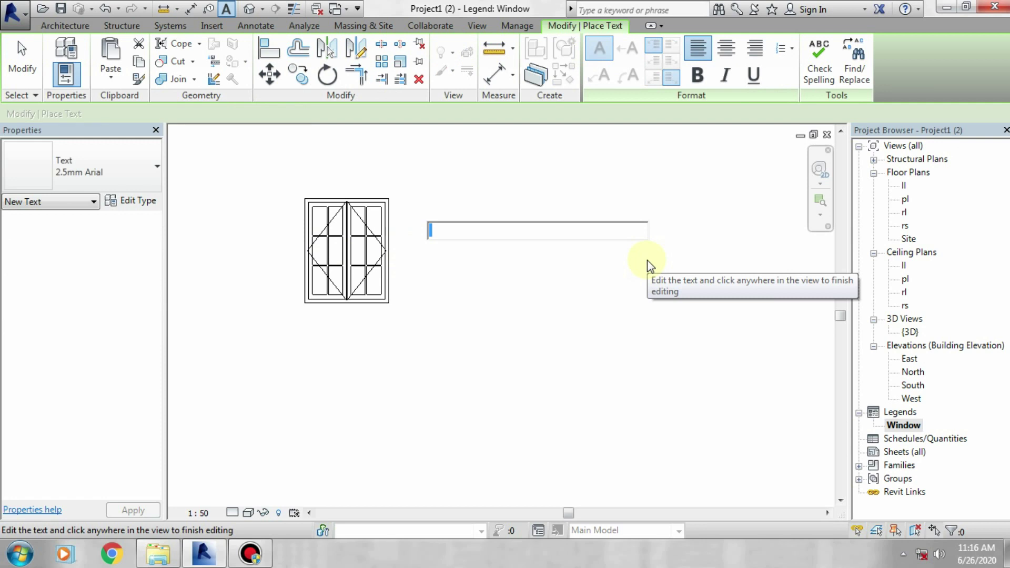
pyautogui.write('WINDOW TYPE - 1')
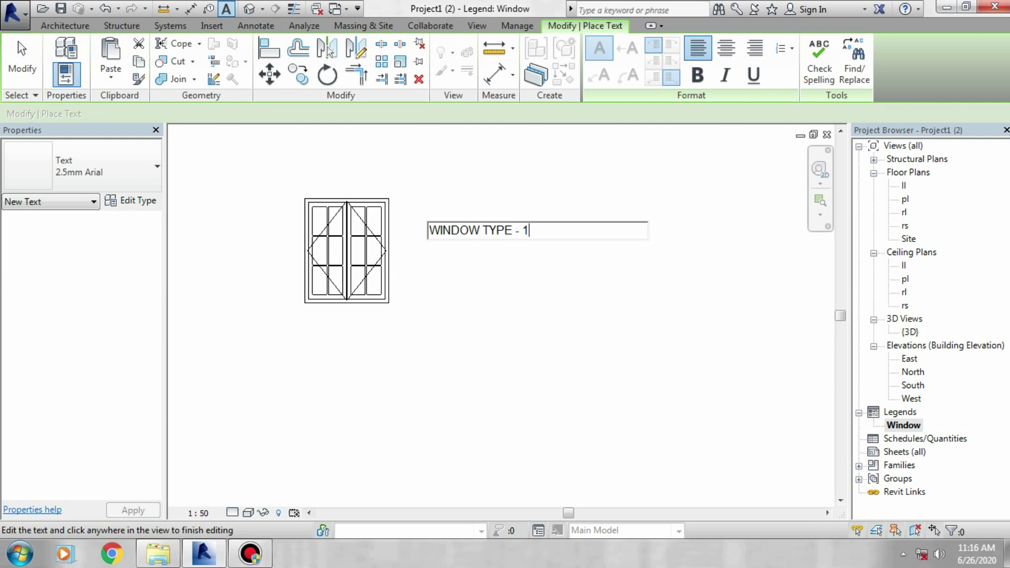
pyautogui.moveTo(537, 233); pyautogui.dragTo(421, 232)
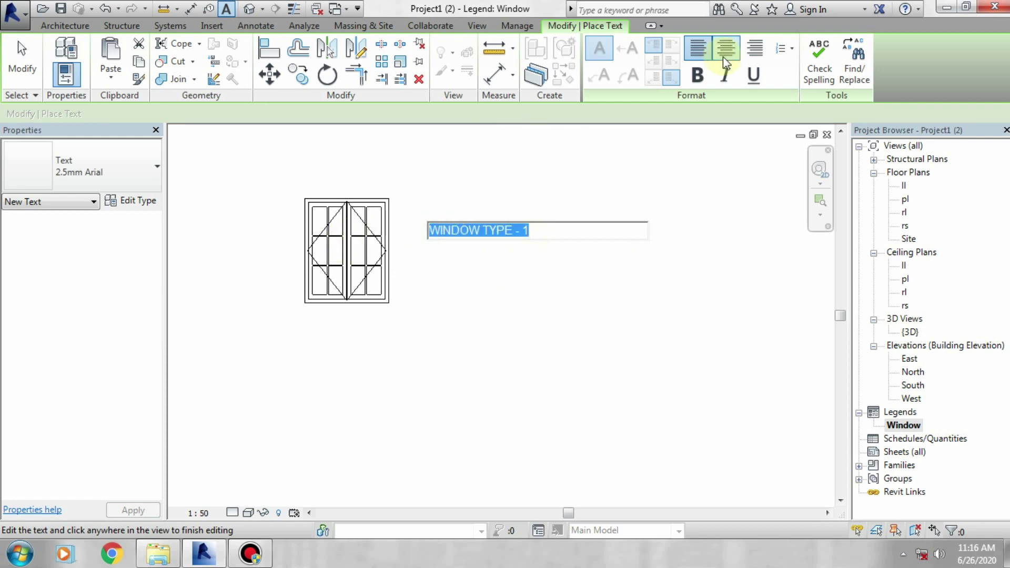
pyautogui.click(693, 77)
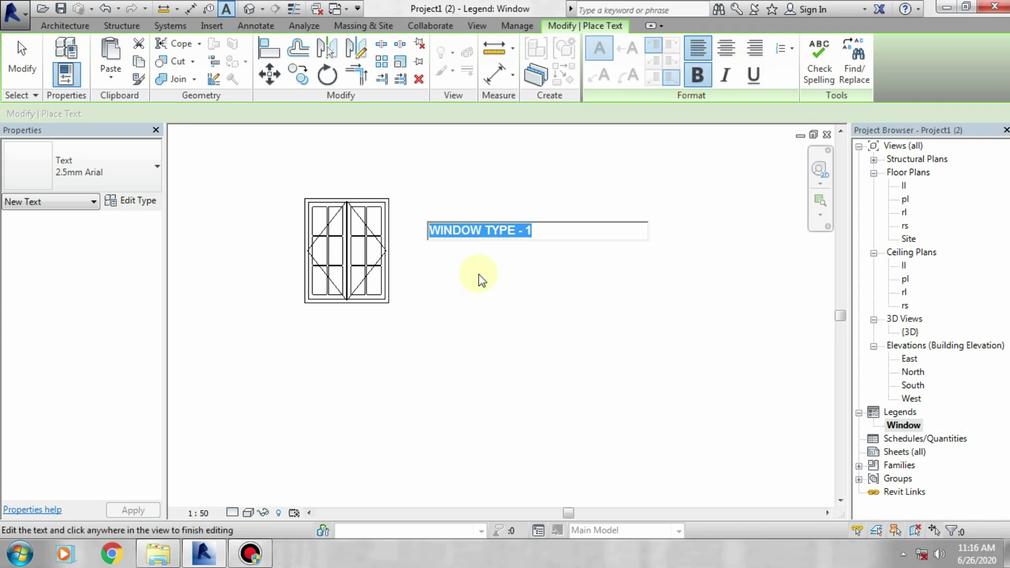
# Step: Change the 2.5mm Arial text type's font to Arkhip
pyautogui.click(141, 167)
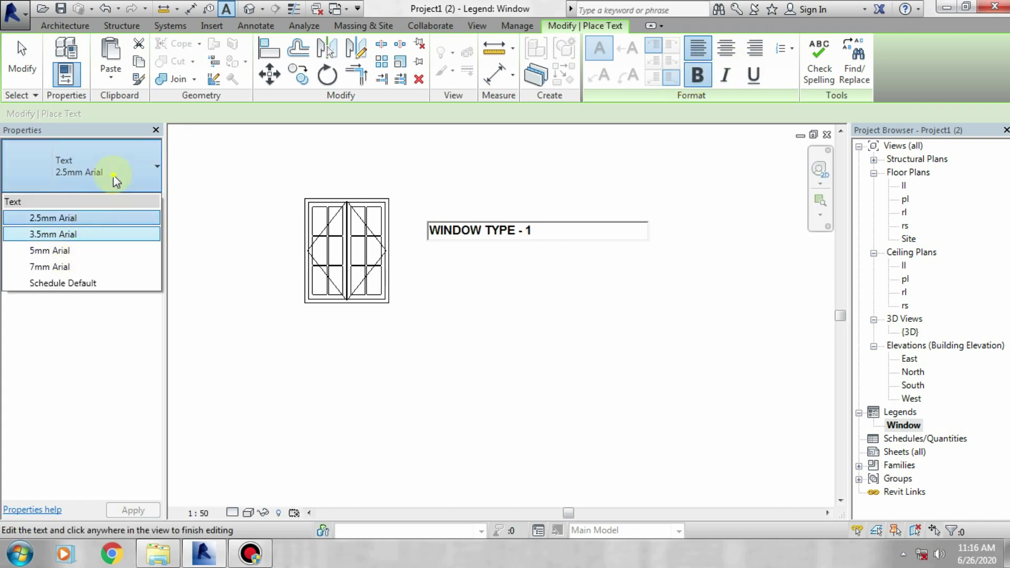
pyautogui.click(124, 162)
pyautogui.click(131, 202)
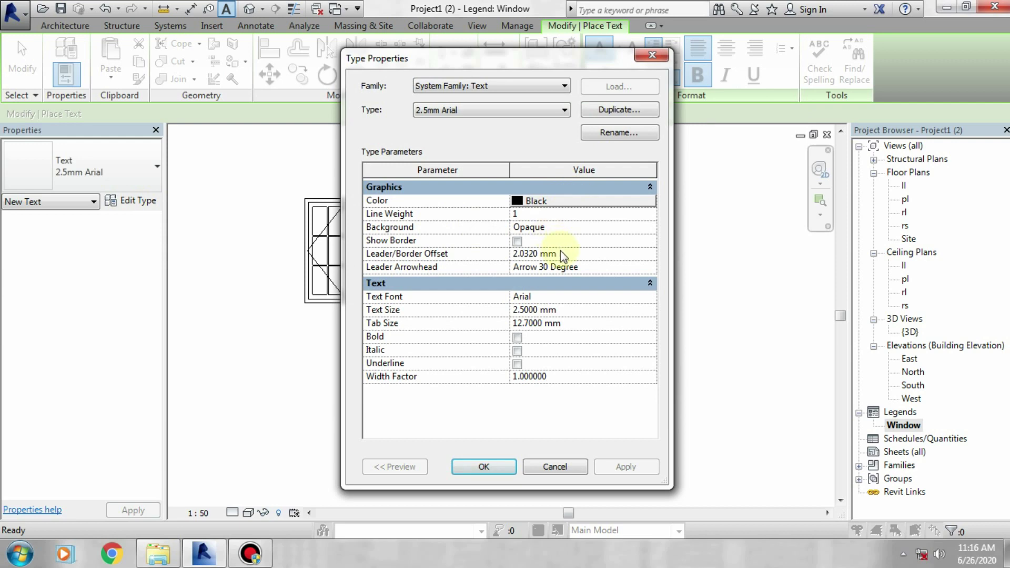
pyautogui.click(610, 298)
pyautogui.click(651, 299)
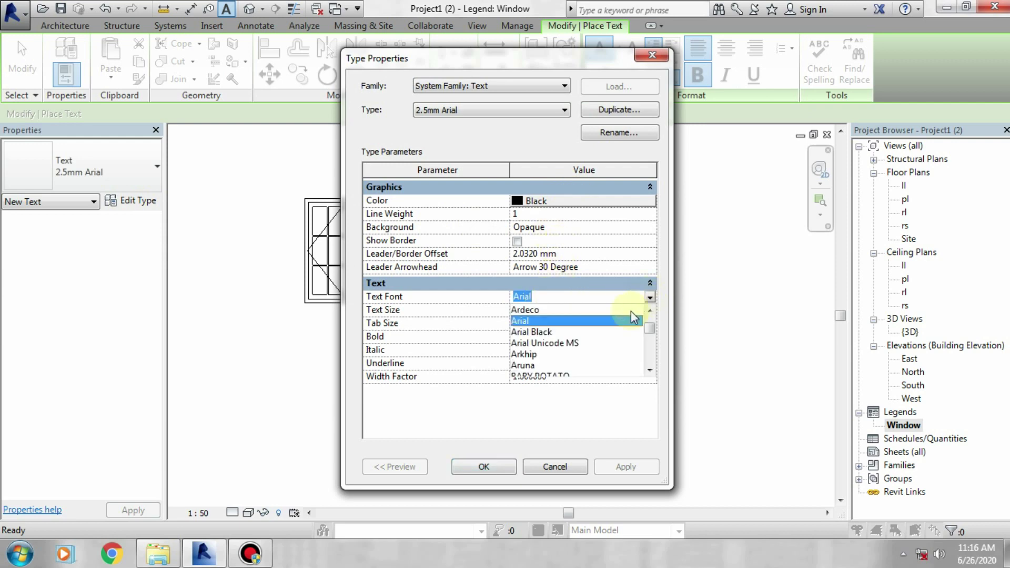
pyautogui.click(532, 350)
pyautogui.click(473, 466)
pyautogui.click(576, 406)
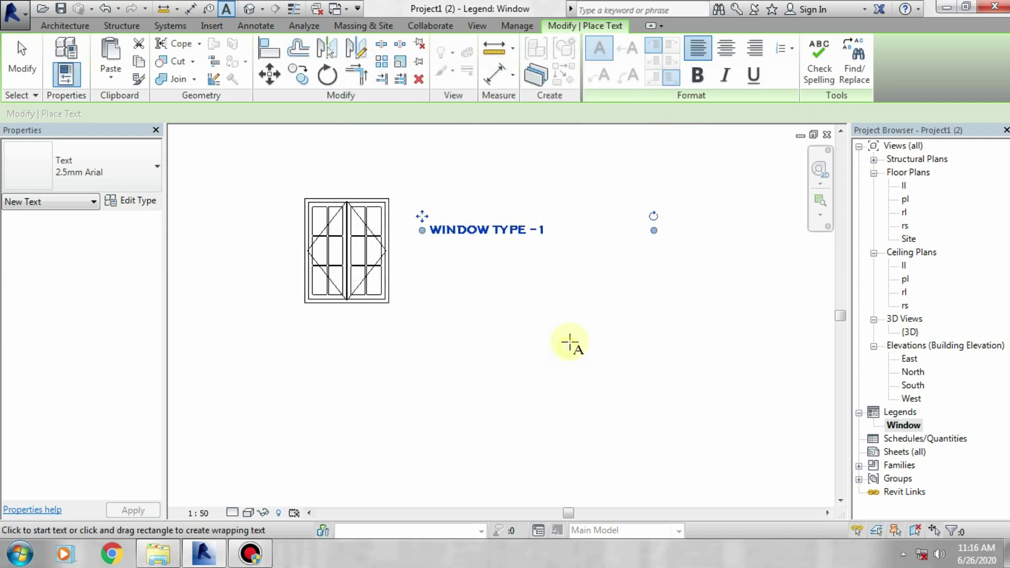
# Step: Move the 'WINDOW TYPE - 1' label to sit just below the window elevation
pyautogui.click(21, 55)
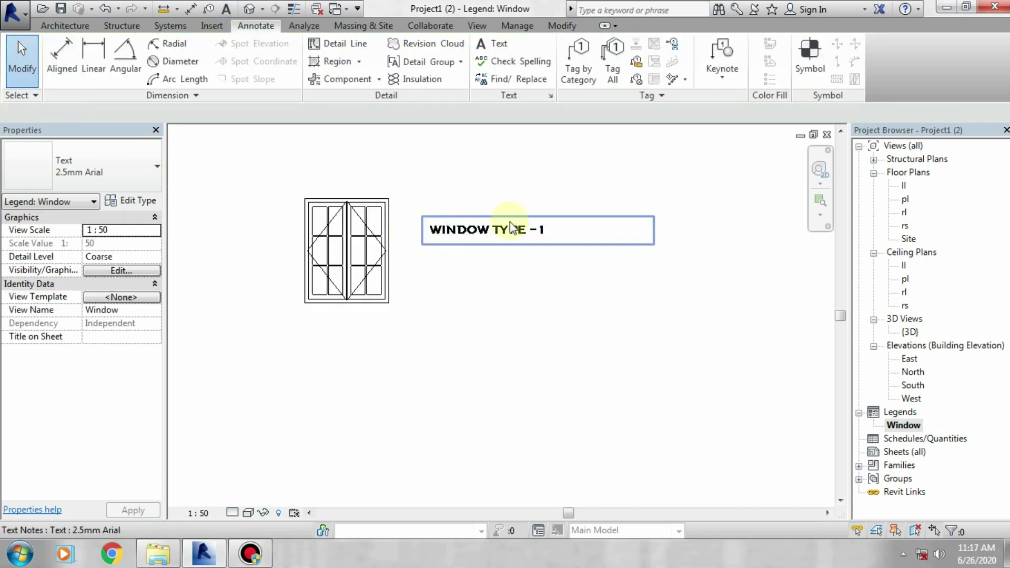
pyautogui.click(511, 228)
pyautogui.moveTo(512, 228); pyautogui.dragTo(377, 334)
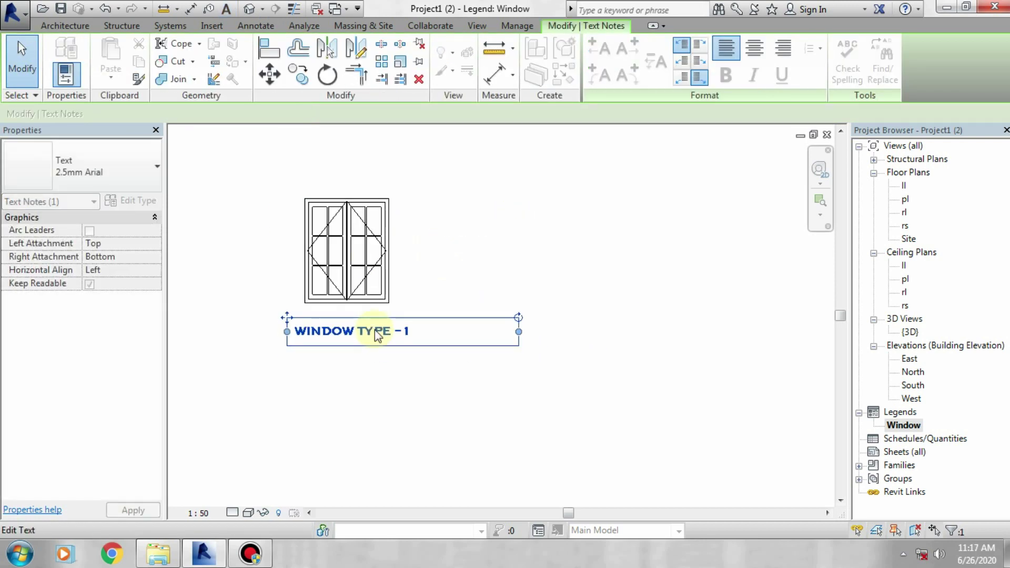
pyautogui.moveTo(373, 363); pyautogui.dragTo(458, 360, button='middle')
pyautogui.click(542, 367)
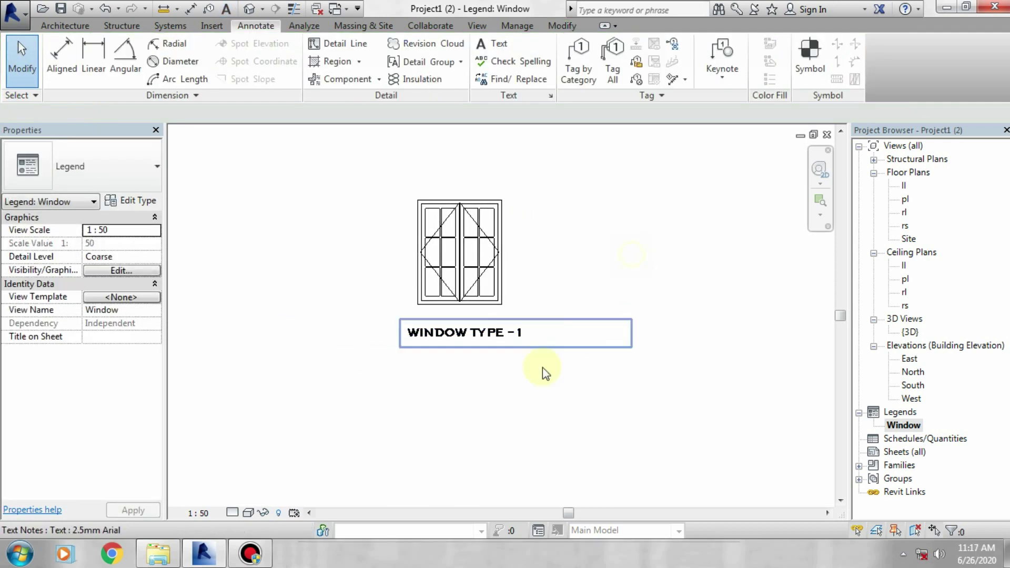
pyautogui.click(467, 335)
pyautogui.press('Escape')
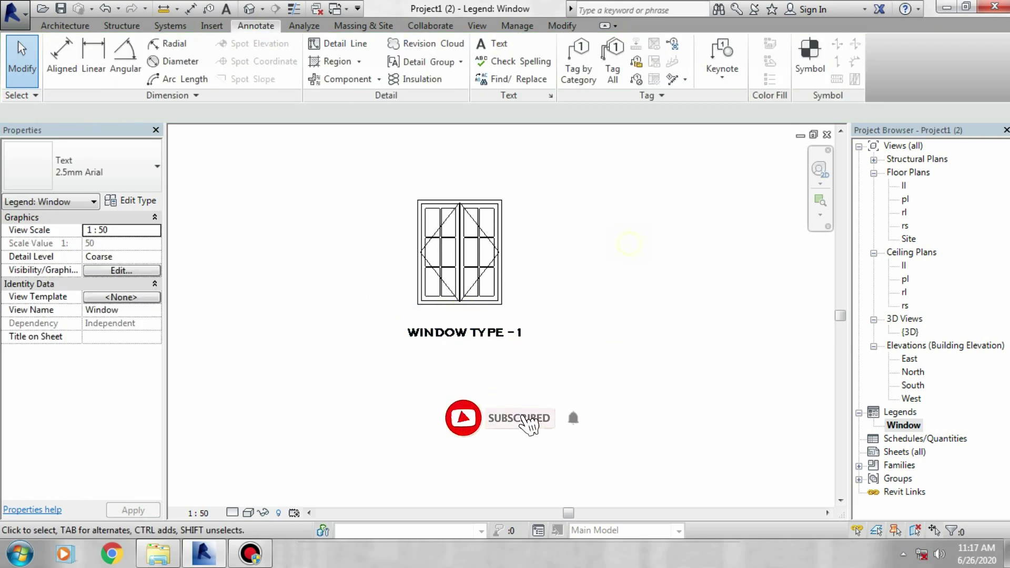
# Step: Add a new 1:50 legend view named 'Door' and review it in the Project Browser
pyautogui.click(477, 25)
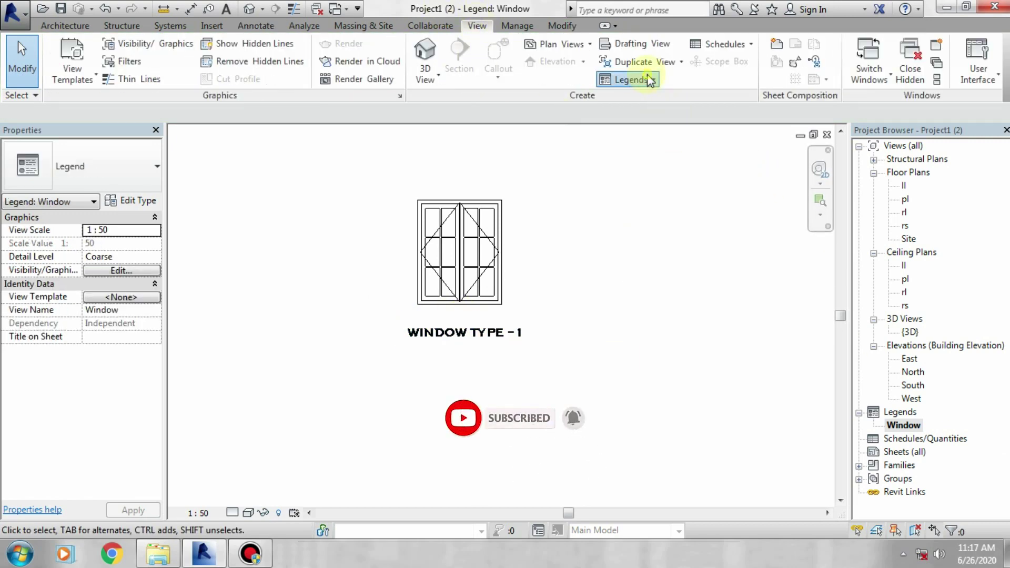
pyautogui.click(628, 79)
pyautogui.click(645, 100)
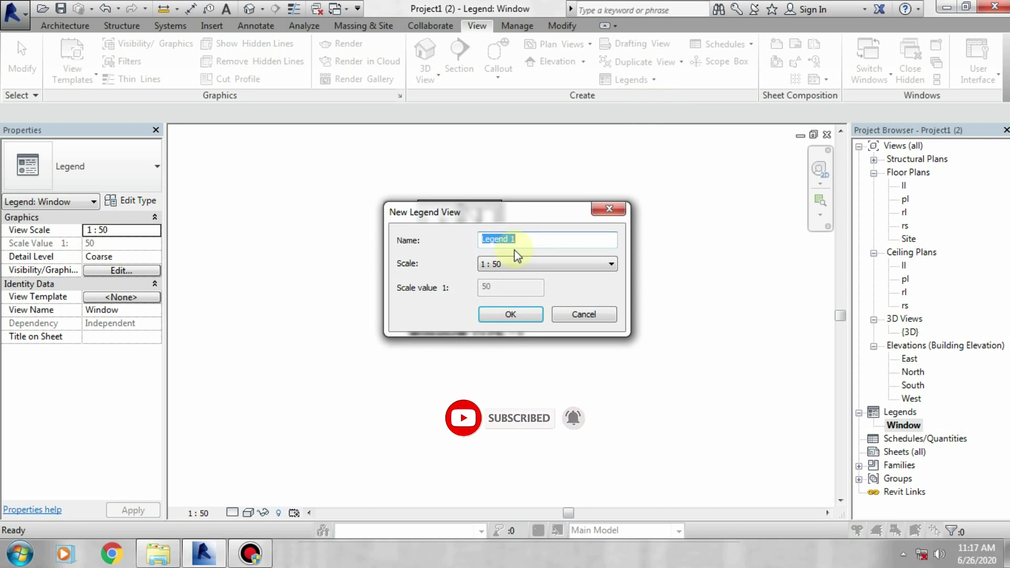
pyautogui.write('Door')
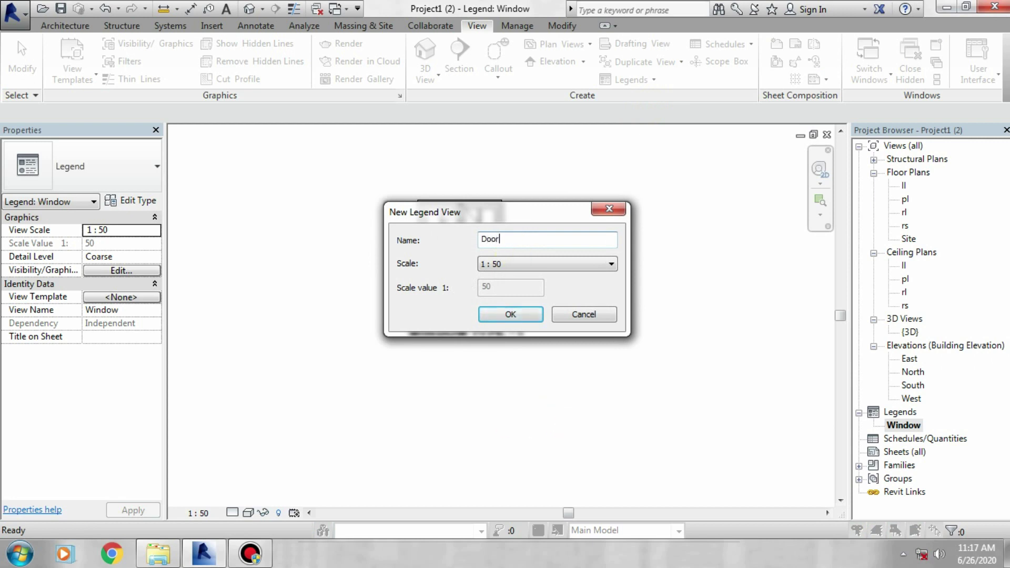
pyautogui.click(519, 317)
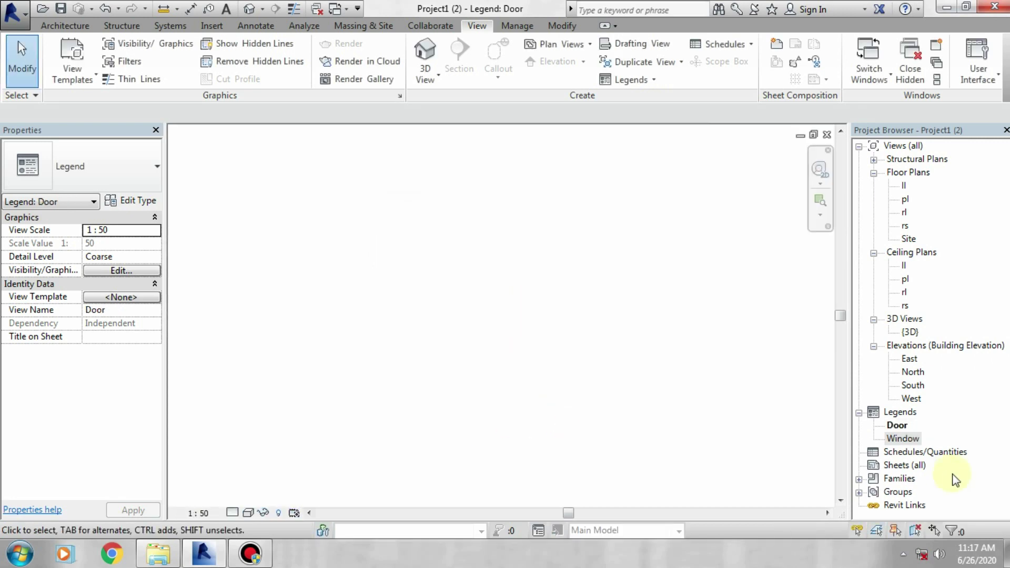
pyautogui.click(905, 440)
pyautogui.click(891, 412)
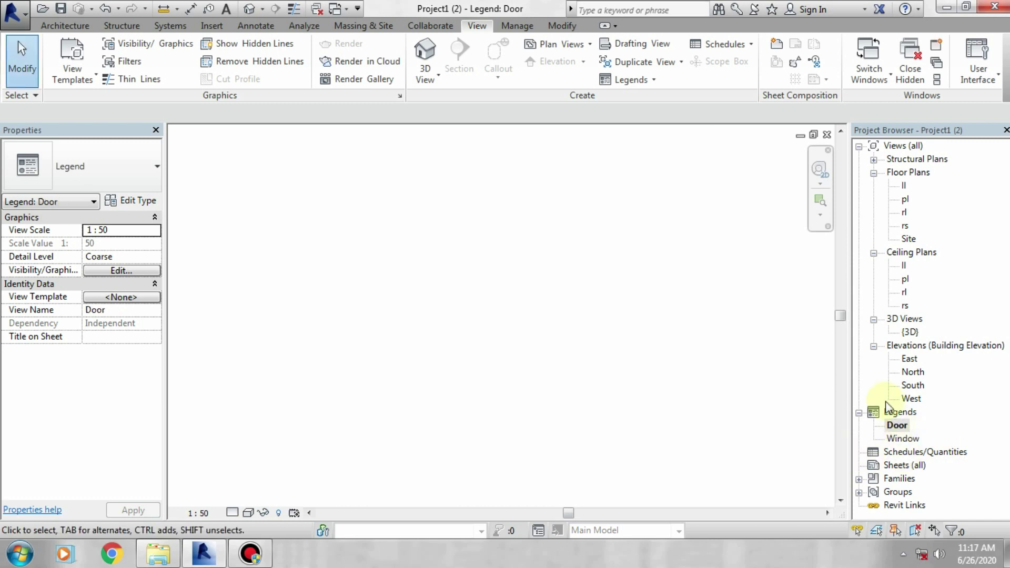
pyautogui.click(254, 26)
# Step: Start Legend Component and browse the door families, leaving the fixed 0915 x 0610mm type selected
pyautogui.click(347, 79)
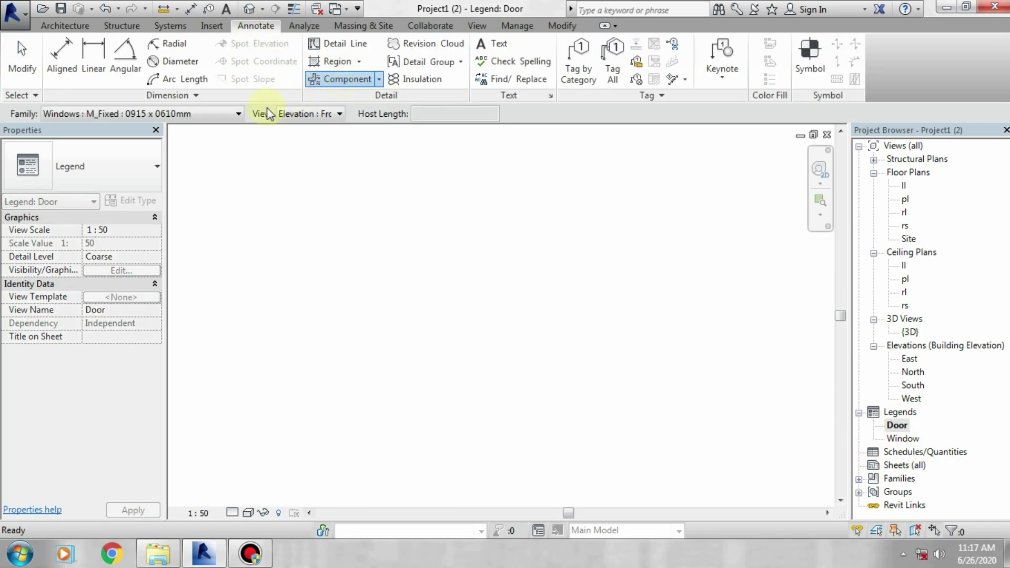
pyautogui.click(127, 113)
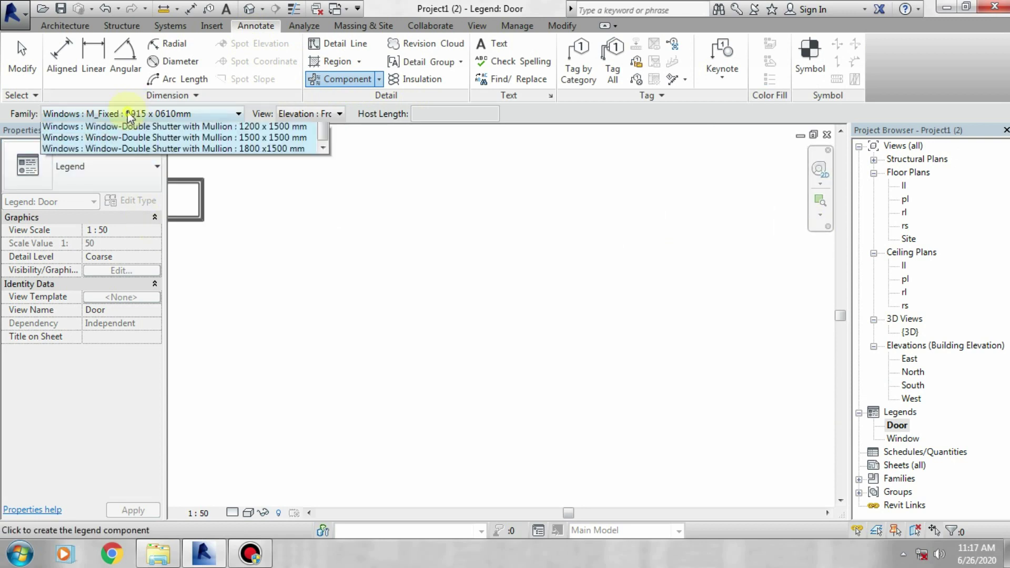
pyautogui.scroll(5, 124, 242)
pyautogui.scroll(5, 115, 255)
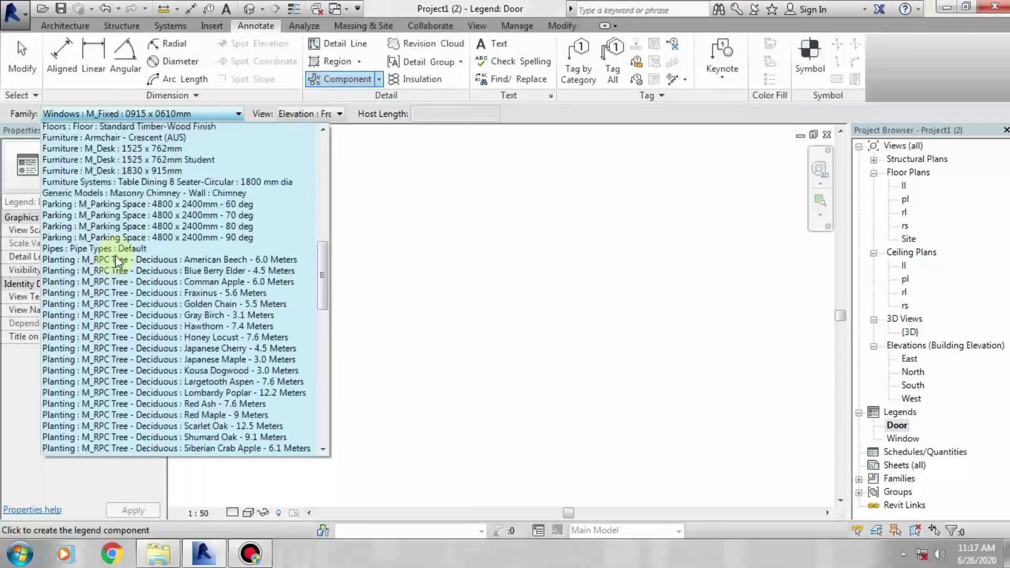
pyautogui.scroll(5, 115, 258)
pyautogui.scroll(5, 115, 257)
pyautogui.scroll(1, 100, 287)
pyautogui.scroll(-1, 100, 316)
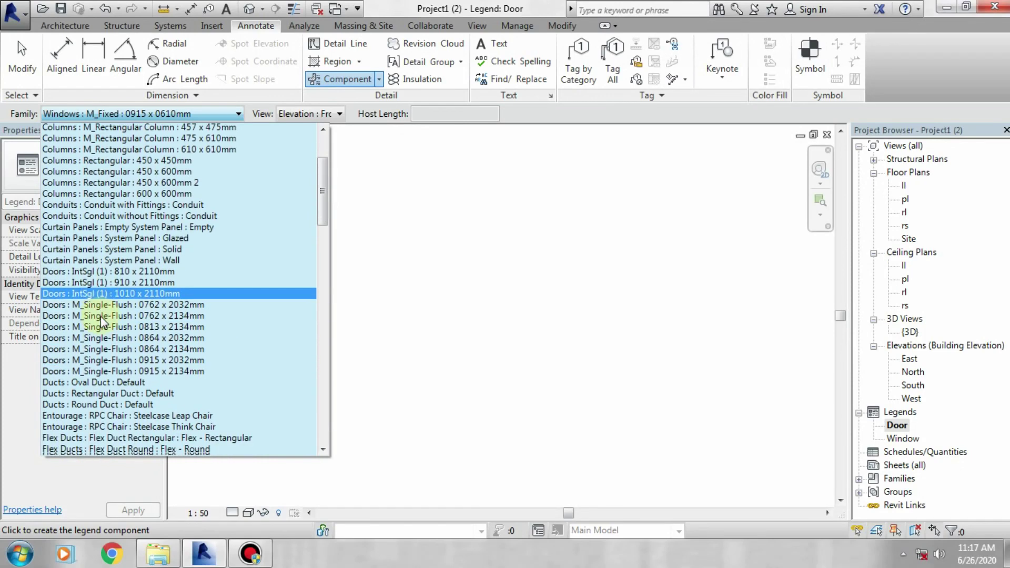
pyautogui.scroll(-1, 90, 261)
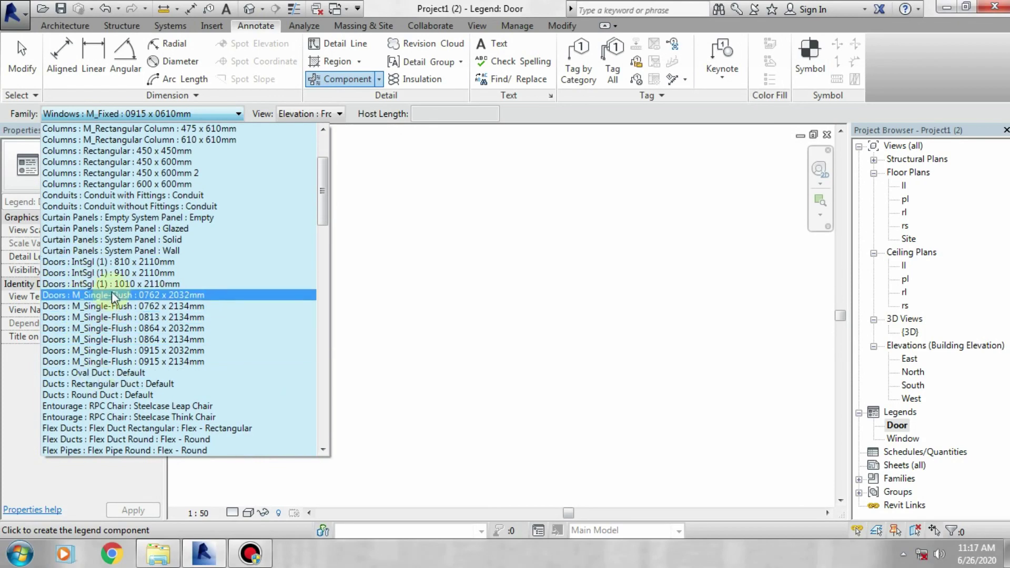
pyautogui.click(426, 125)
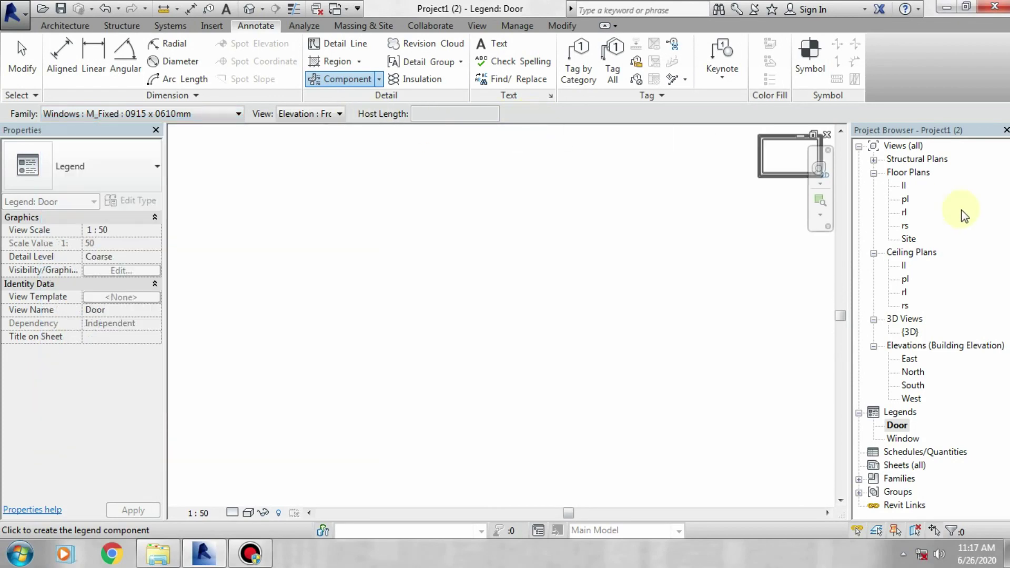
pyautogui.doubleClick(906, 199)
pyautogui.scroll(-2, 450, 384)
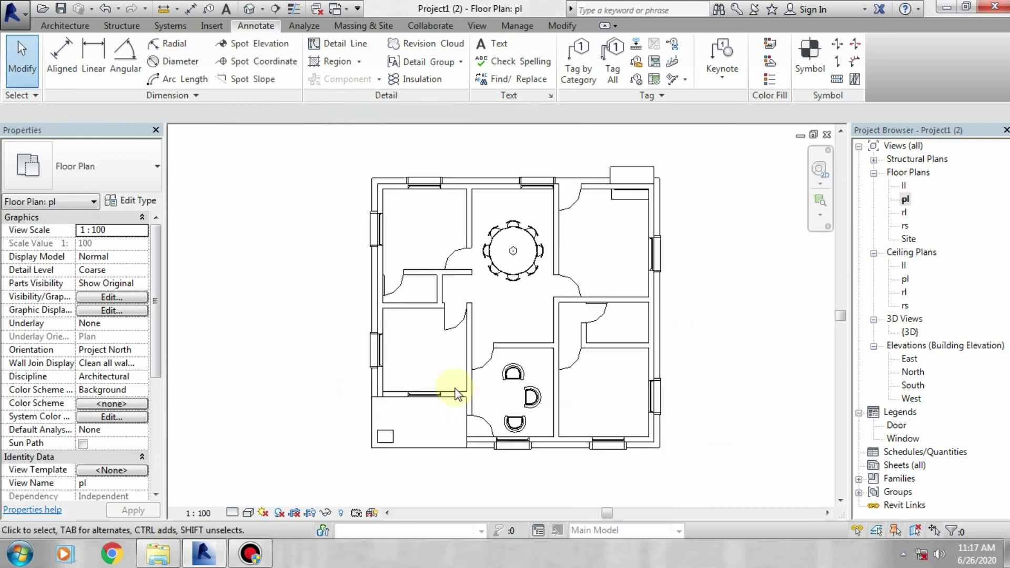
pyautogui.moveTo(451, 389); pyautogui.dragTo(461, 346, button='middle')
pyautogui.click(461, 346)
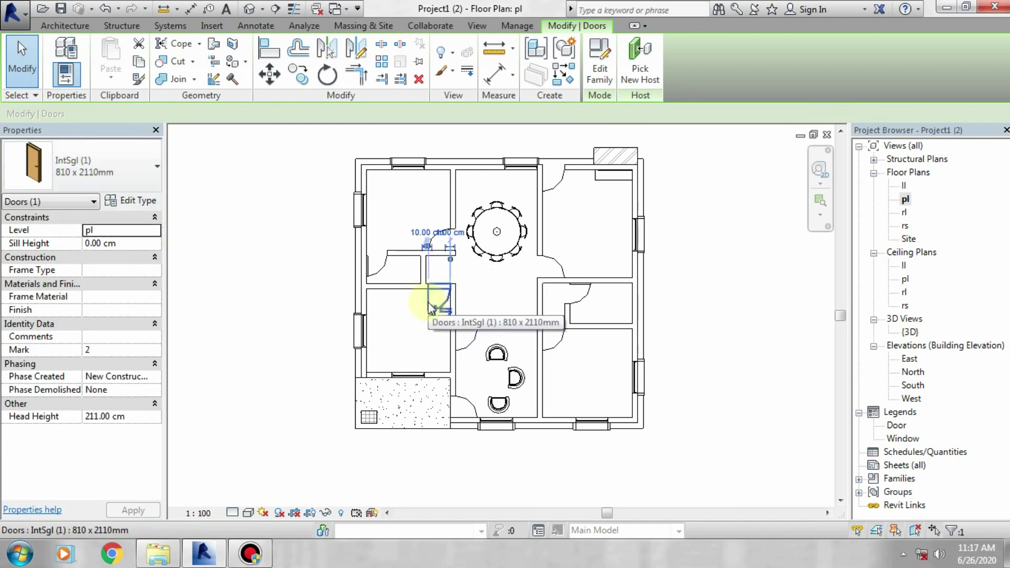
pyautogui.click(380, 267)
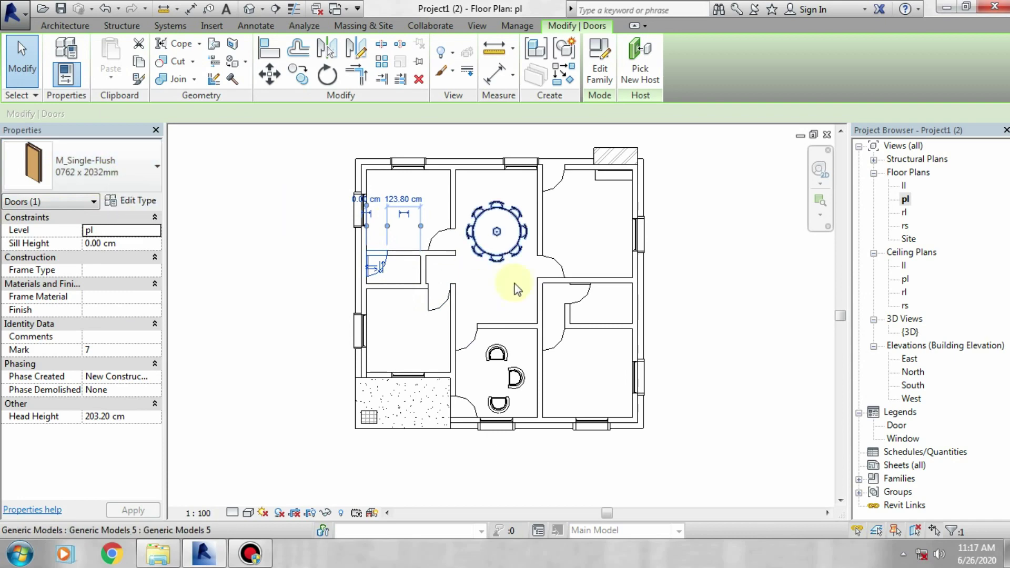
pyautogui.click(466, 398)
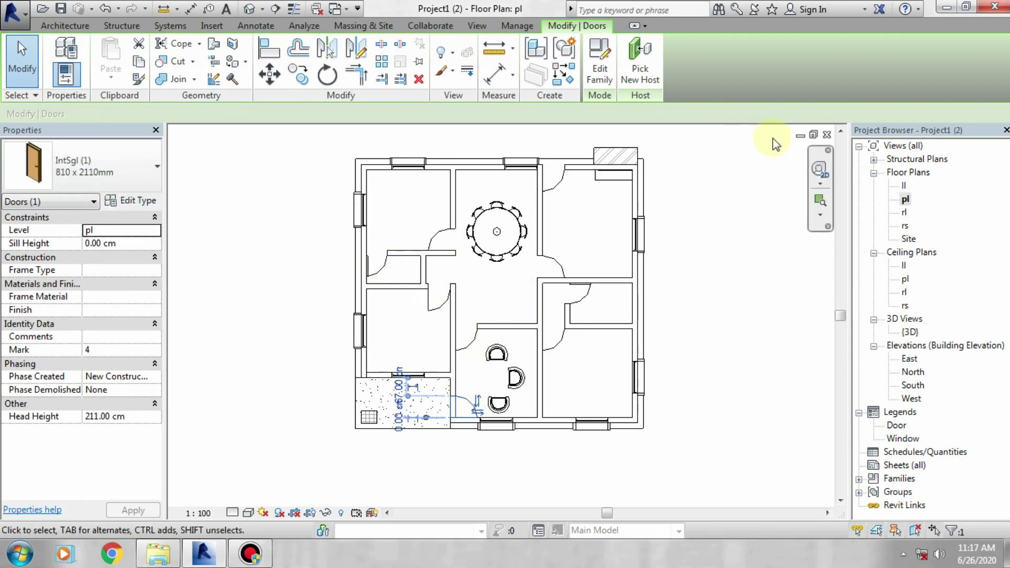
# Step: In the Door legend, start a legend component using the IntSgl (1) 810 x 2110mm door
pyautogui.doubleClick(897, 426)
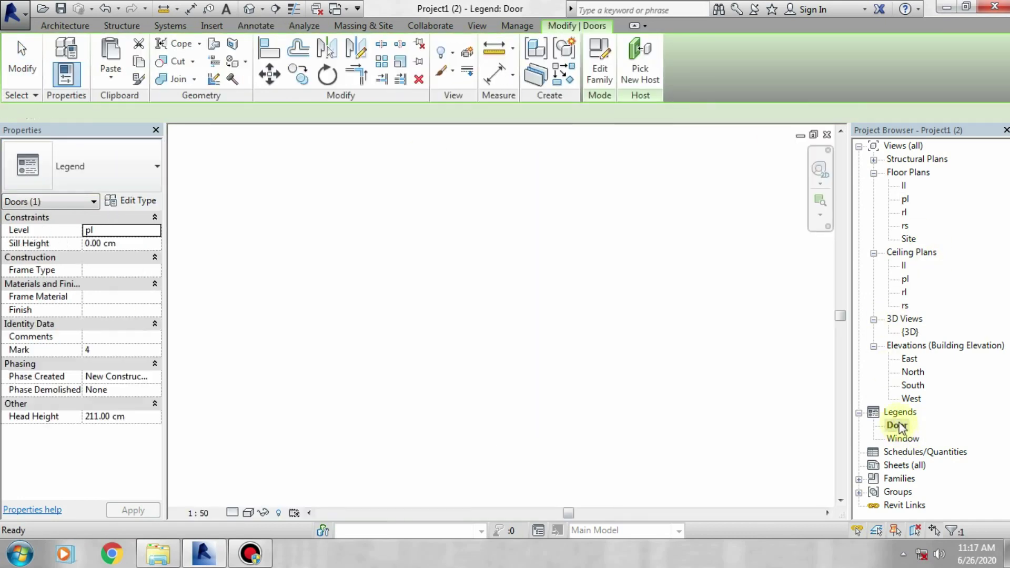
pyautogui.click(257, 25)
pyautogui.click(323, 81)
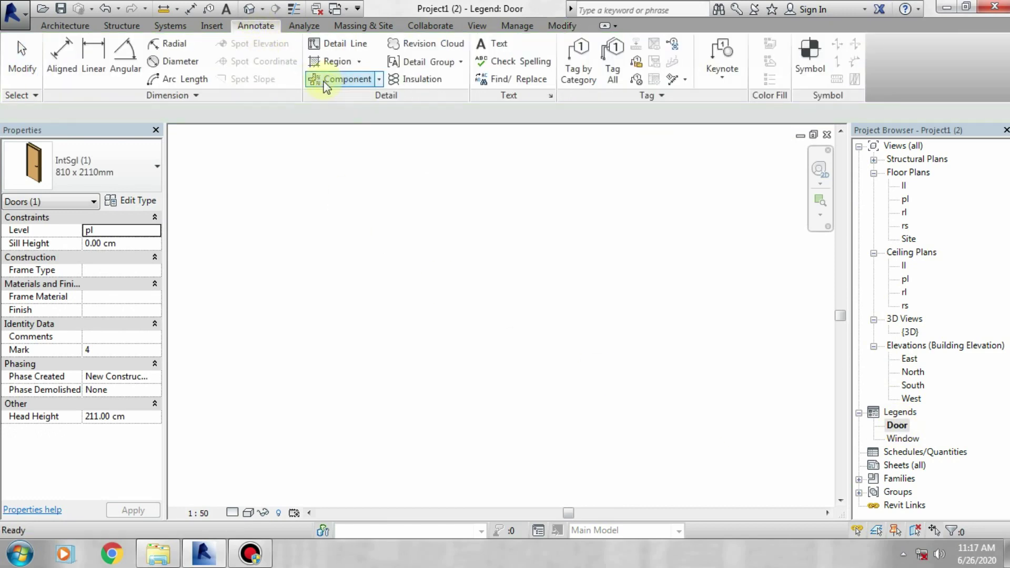
pyautogui.click(167, 115)
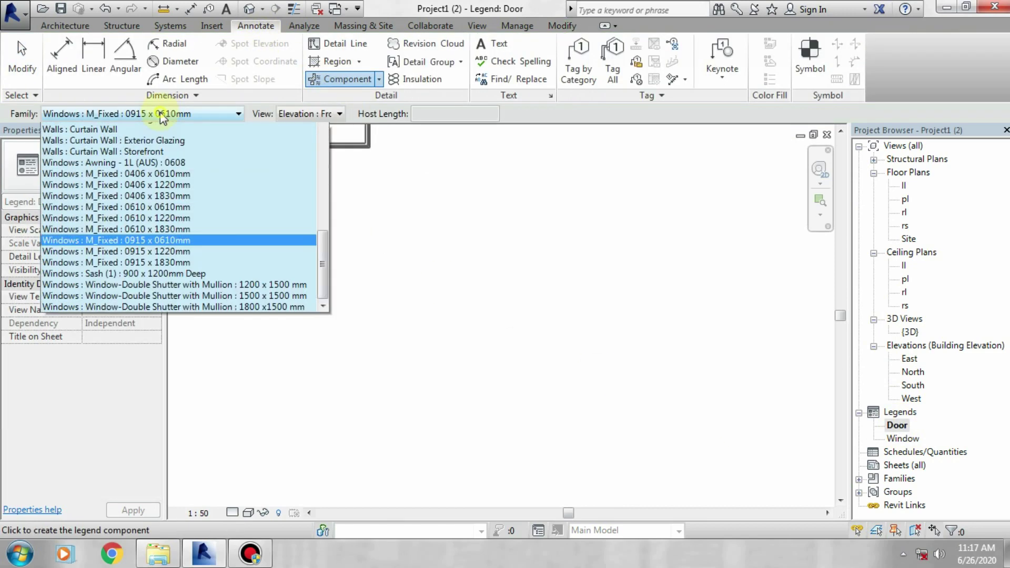
pyautogui.moveTo(323, 382); pyautogui.dragTo(316, 184)
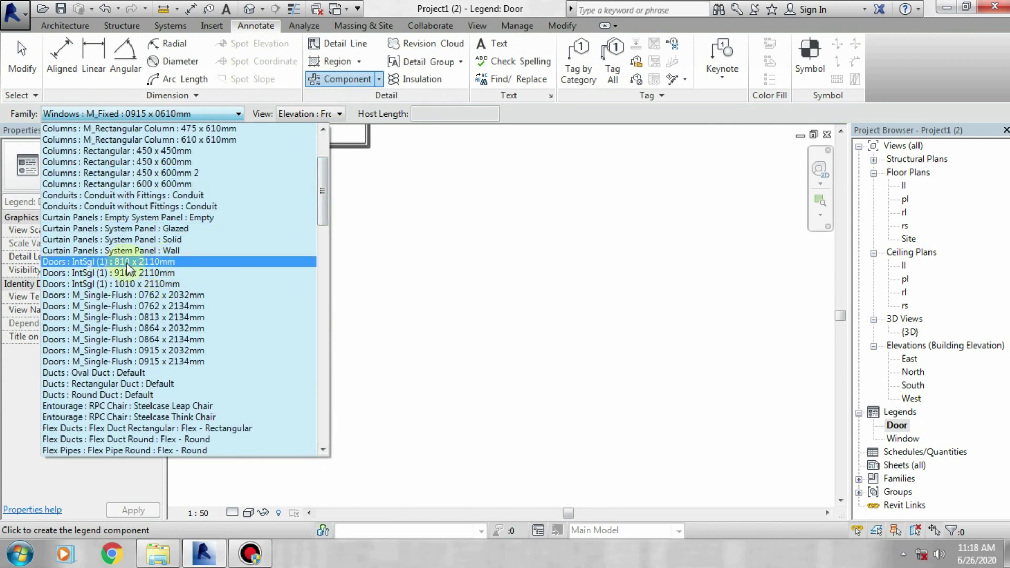
pyautogui.click(127, 262)
# Step: Set the view to Front elevation and place the IntSgl door in the legend
pyautogui.click(297, 121)
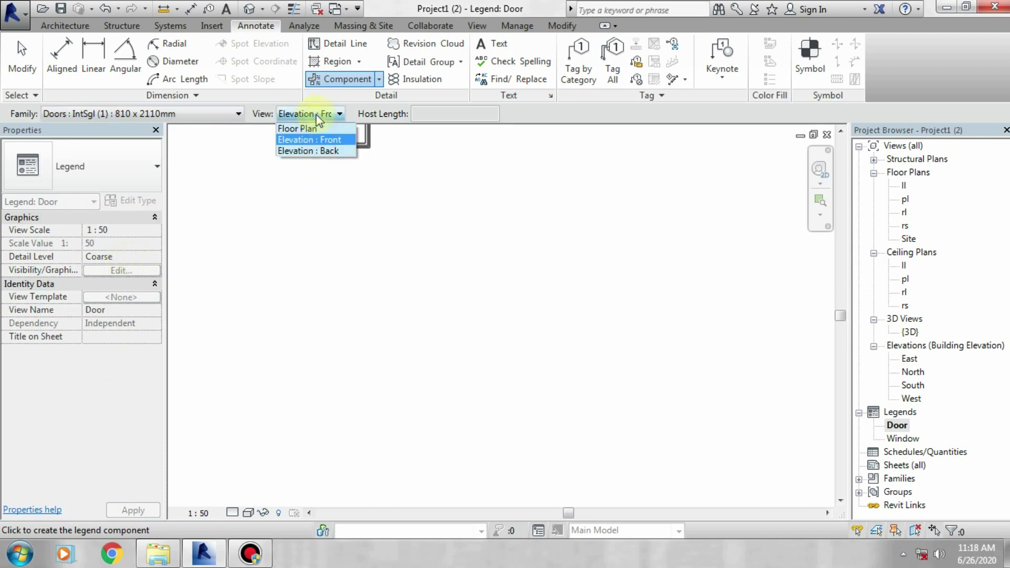
pyautogui.click(307, 151)
pyautogui.click(313, 114)
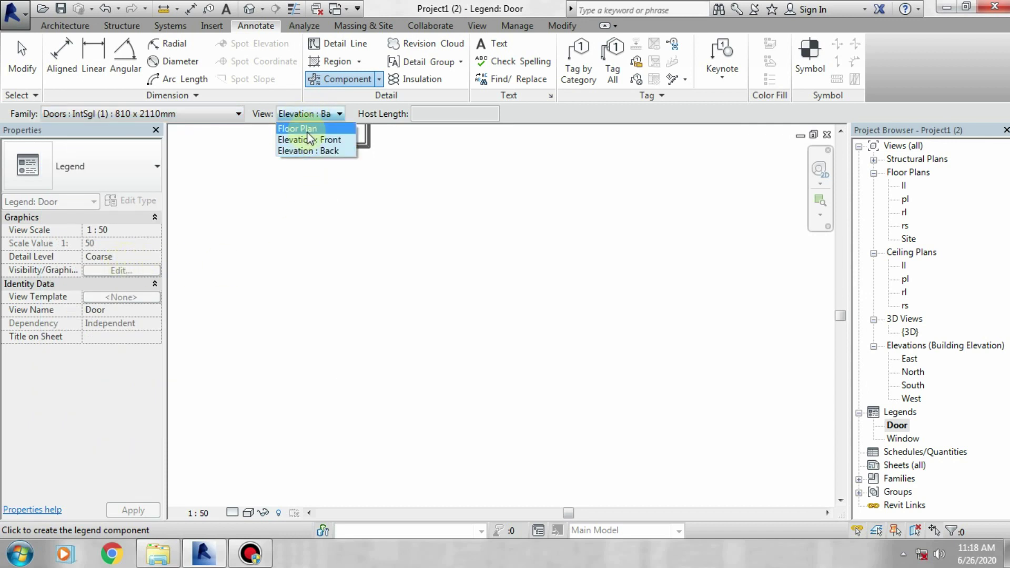
pyautogui.click(308, 132)
pyautogui.click(330, 111)
pyautogui.click(309, 140)
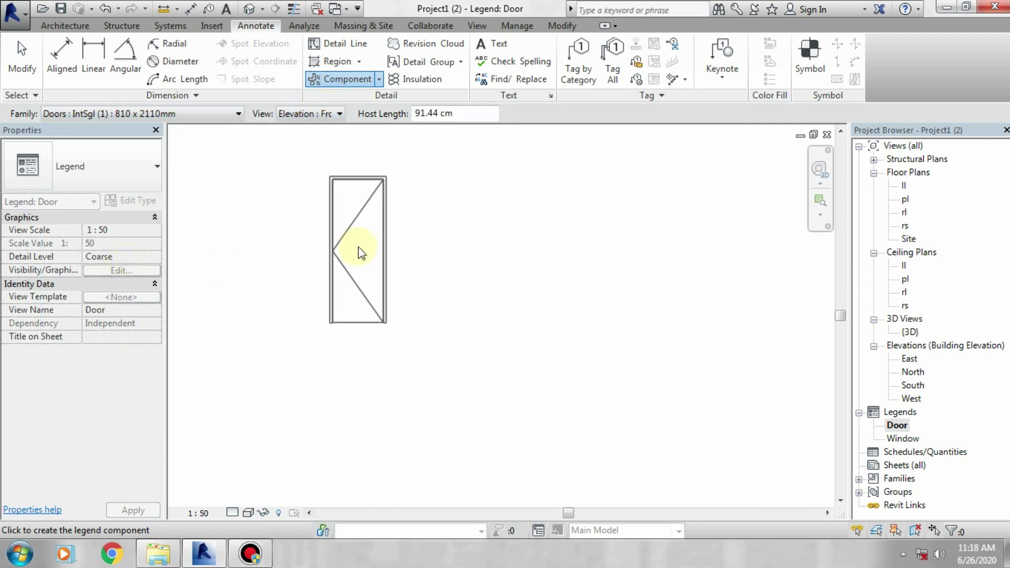
pyautogui.click(362, 241)
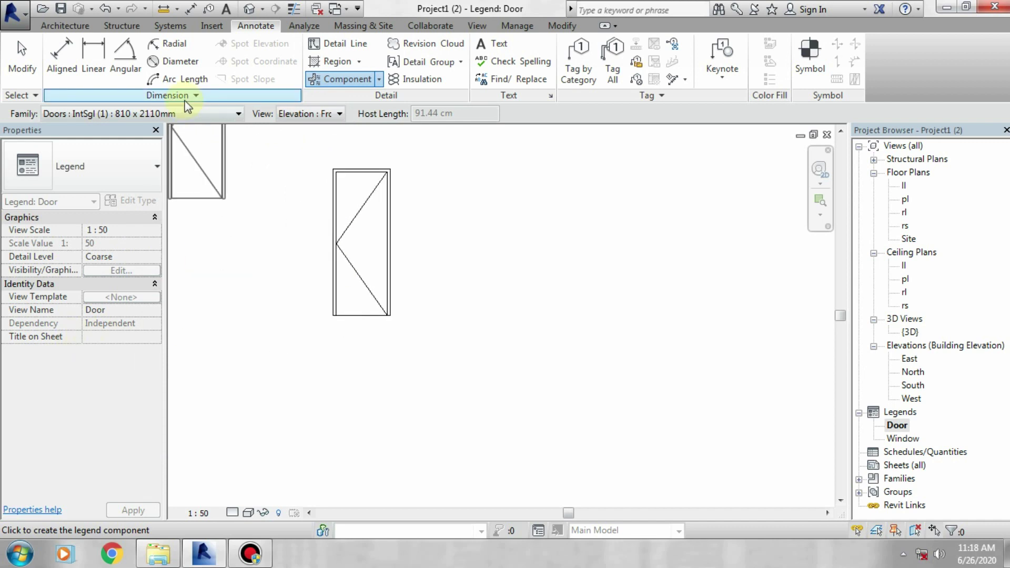
# Step: Place an M_Single-Flush 0762 x 2134mm door elevation below the first door
pyautogui.click(182, 114)
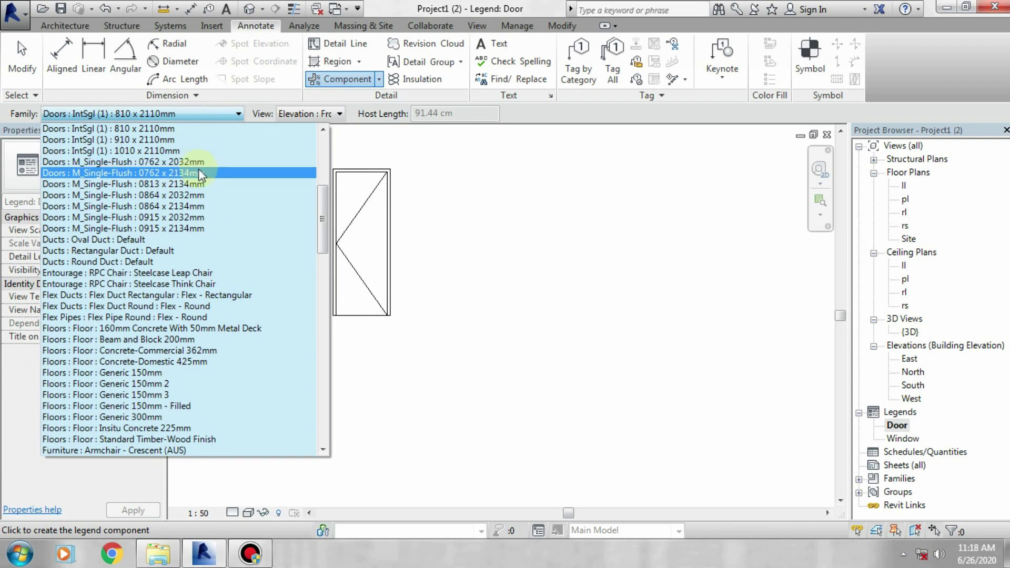
pyautogui.click(200, 179)
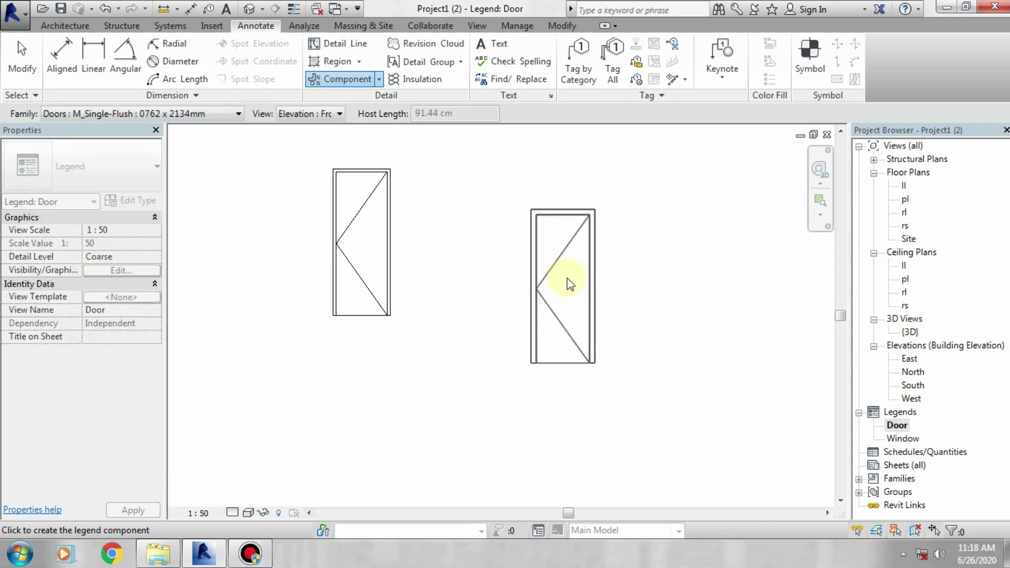
pyautogui.moveTo(413, 393)
pyautogui.mouseDown(button='middle')
pyautogui.moveTo(424, 357)
pyautogui.moveTo(411, 354)
pyautogui.mouseUp(button='middle')
pyautogui.click(396, 372)
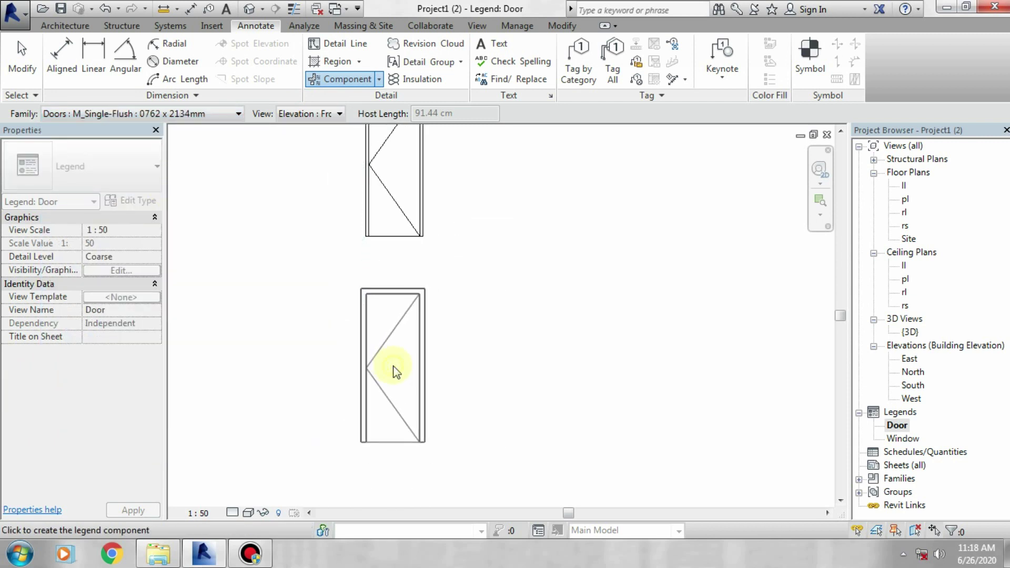
pyautogui.press('Escape')
# Step: Add a 'Door type 1' text note beside the first door
pyautogui.moveTo(440, 411); pyautogui.dragTo(440, 446, button='middle')
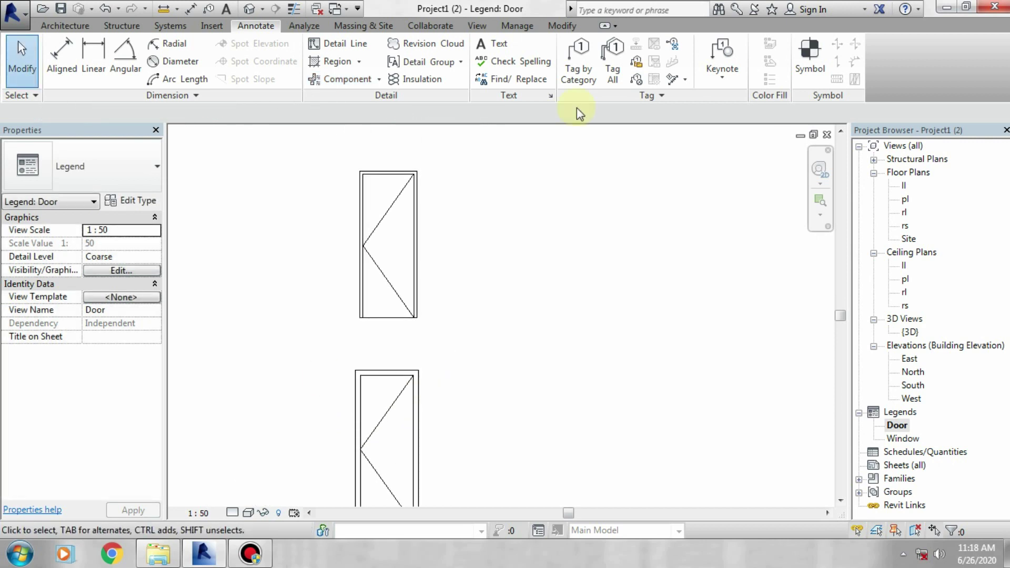
pyautogui.click(492, 45)
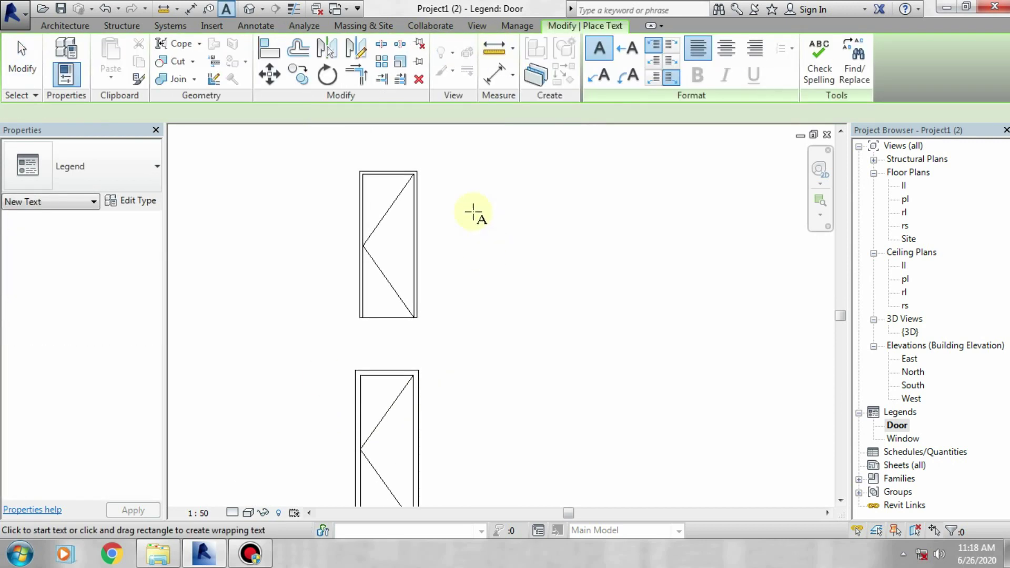
pyautogui.moveTo(472, 211); pyautogui.dragTo(676, 247)
pyautogui.write('Door type 1')
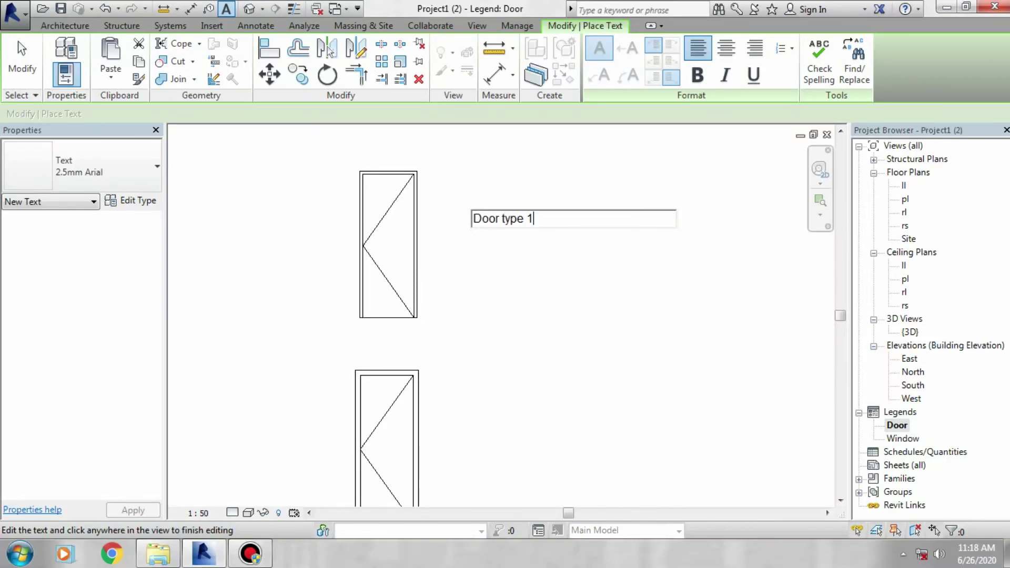
pyautogui.click(652, 359)
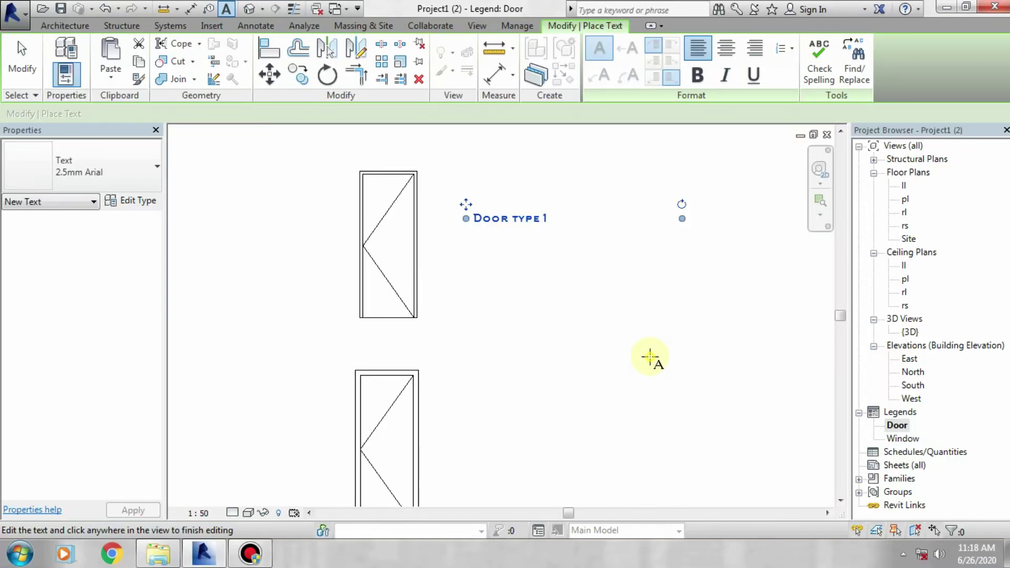
# Step: Add a 'door type - 2' text note for the second door
pyautogui.moveTo(471, 409); pyautogui.dragTo(684, 442)
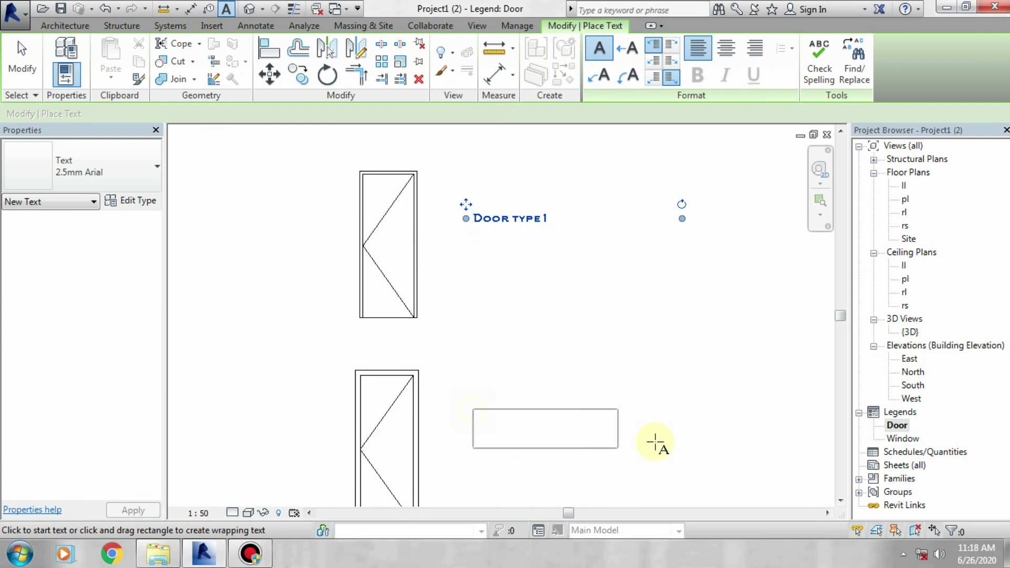
pyautogui.write('door type - 2')
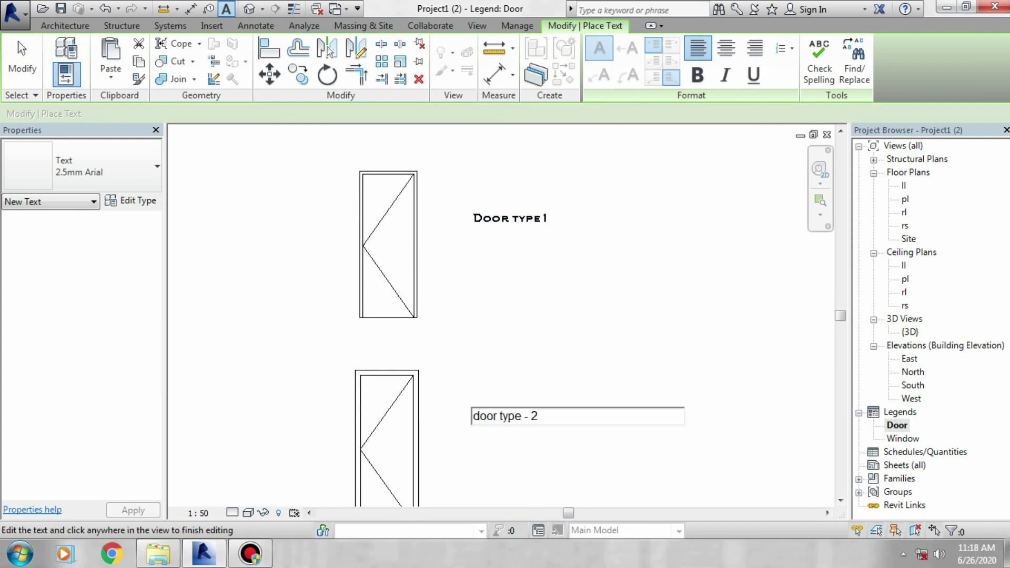
pyautogui.click(553, 269)
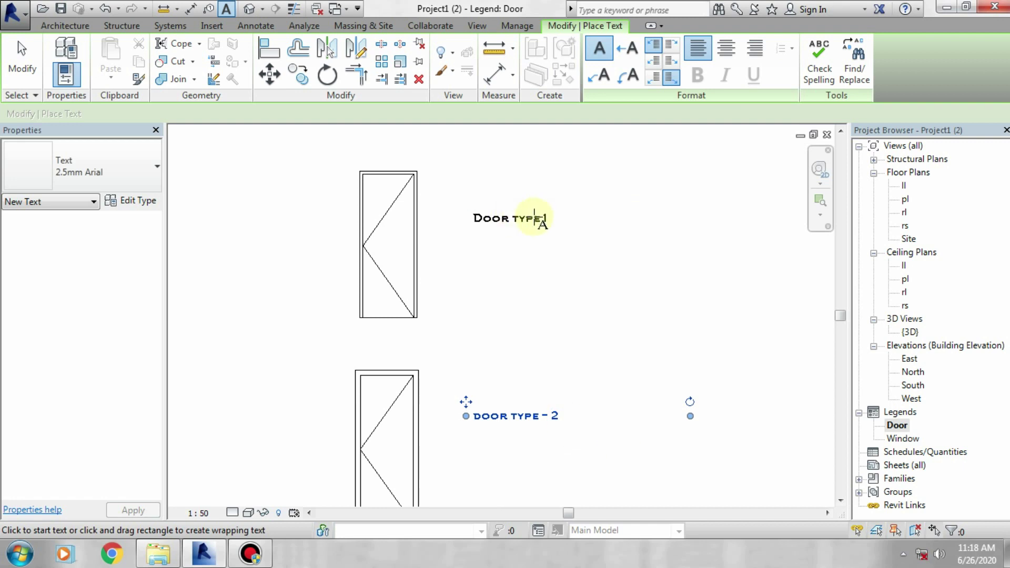
pyautogui.moveTo(486, 396); pyautogui.dragTo(491, 310, button='middle')
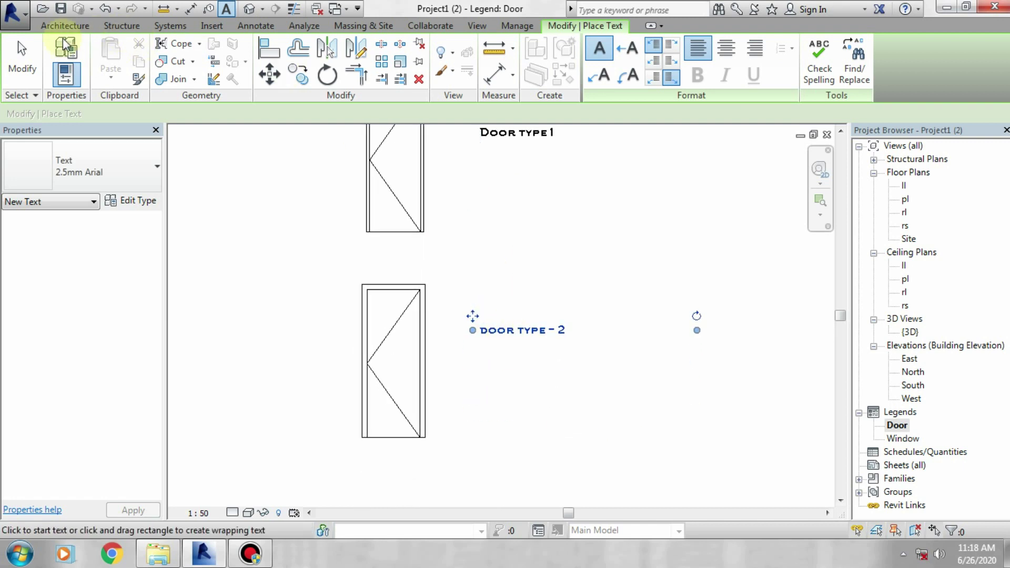
pyautogui.click(36, 52)
# Step: Move the 'door type - 2' note beside the lower door
pyautogui.click(554, 330)
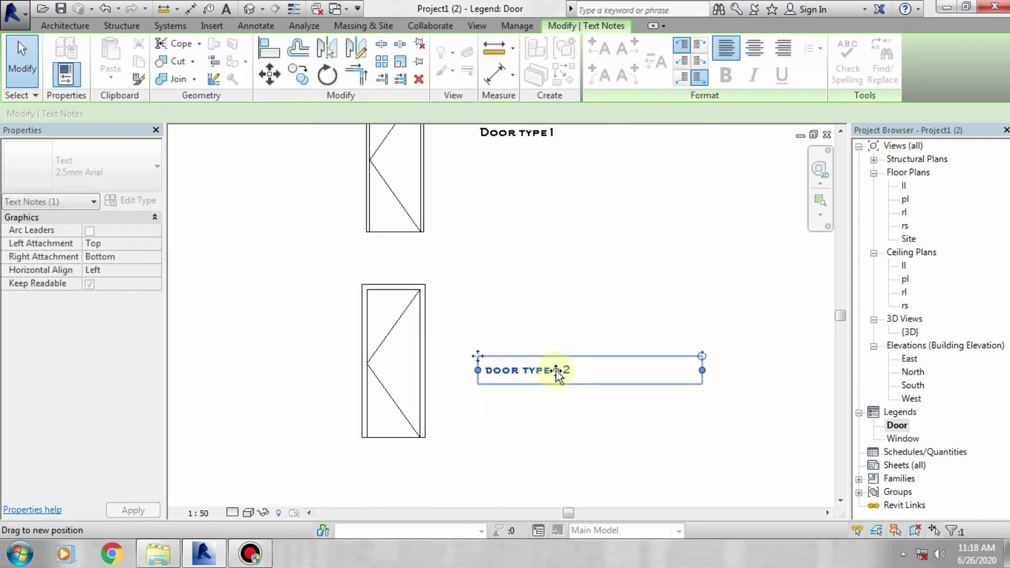
pyautogui.moveTo(560, 318); pyautogui.dragTo(565, 359)
pyautogui.moveTo(565, 359); pyautogui.dragTo(564, 417, button='middle')
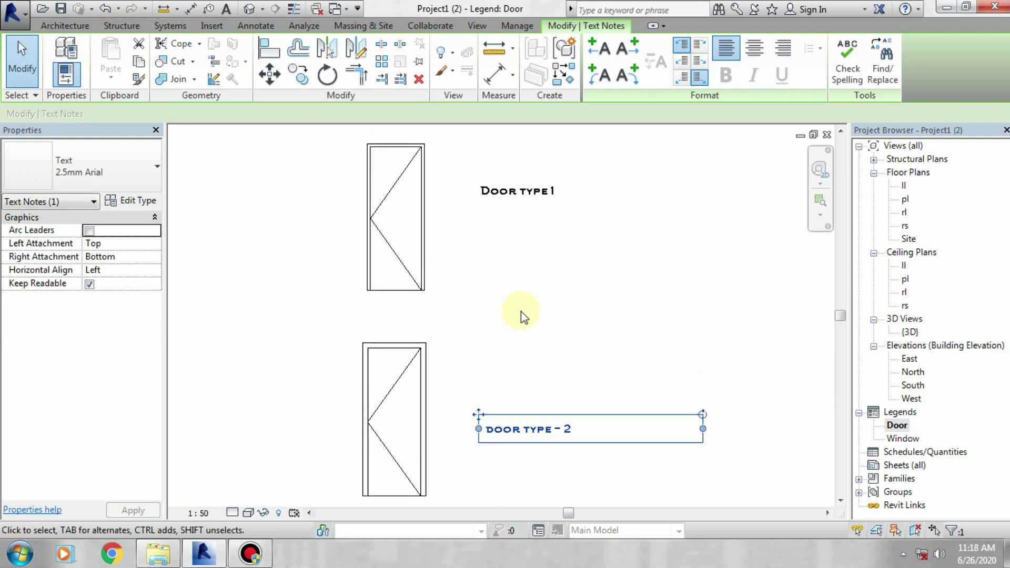
pyautogui.scroll(-1, 564, 314)
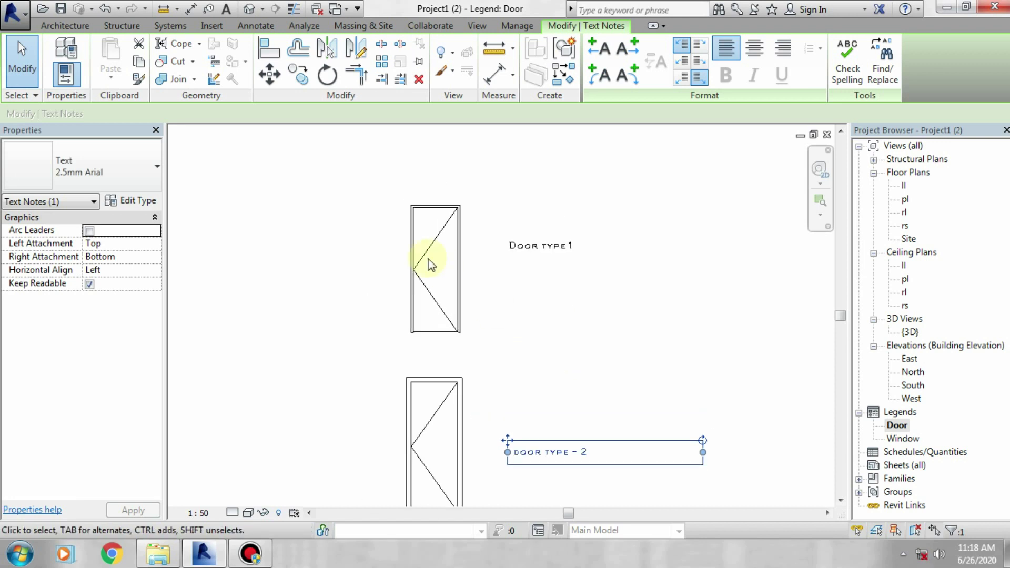
pyautogui.click(497, 79)
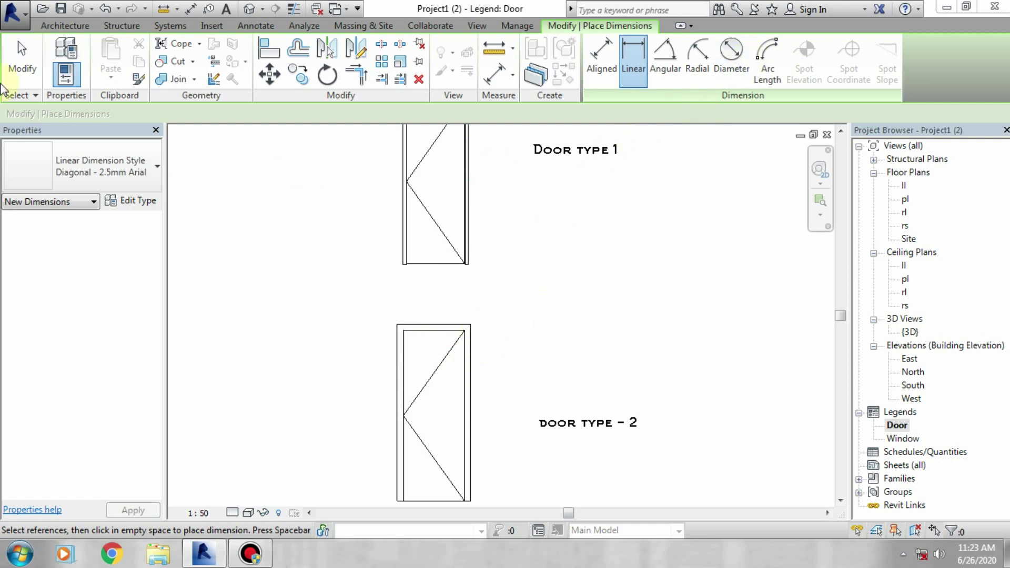
# Step: Add a 91 cm linear width dimension across the second door's top
pyautogui.click(59, 25)
pyautogui.click(254, 28)
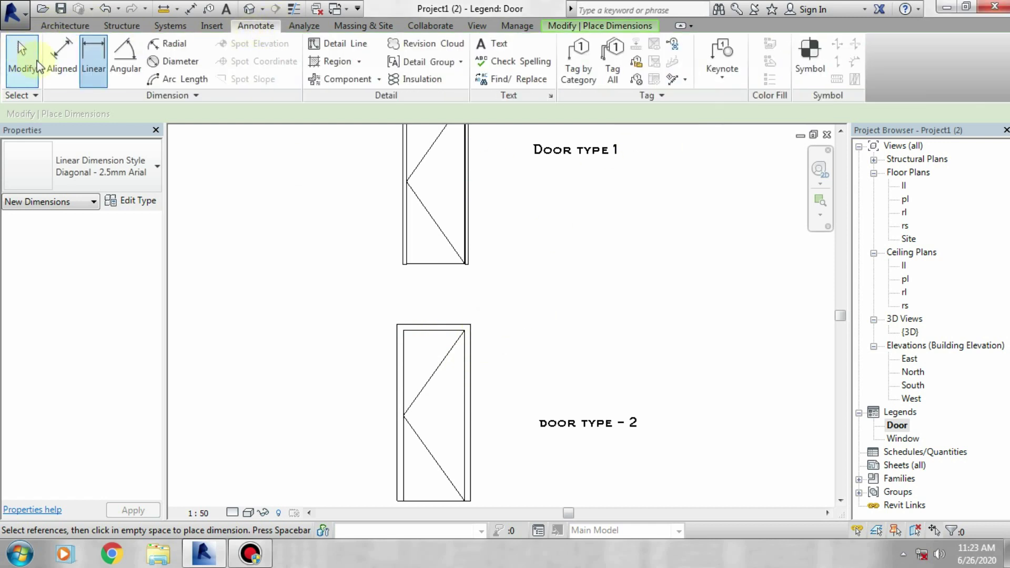
pyautogui.click(568, 29)
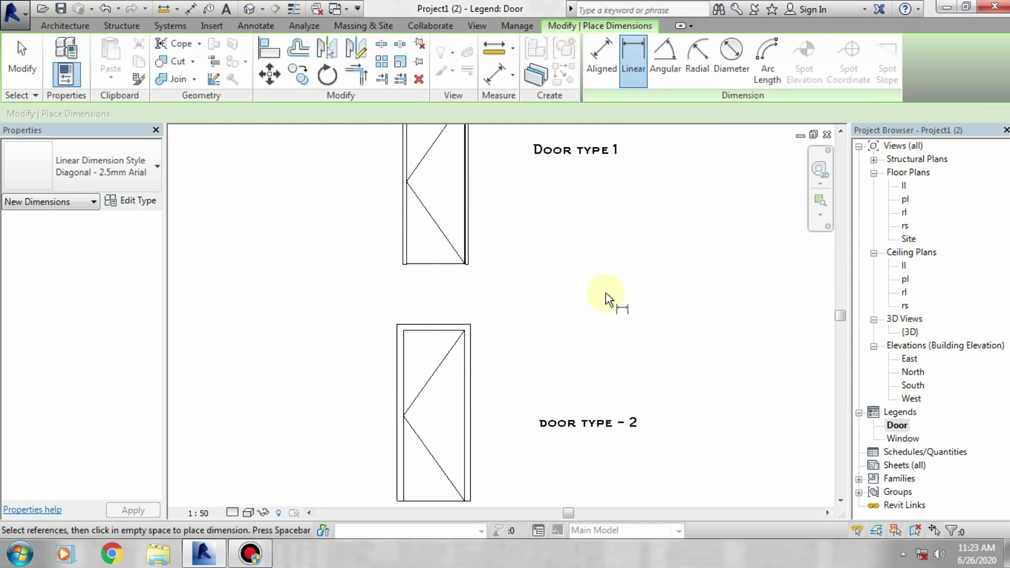
pyautogui.click(396, 325)
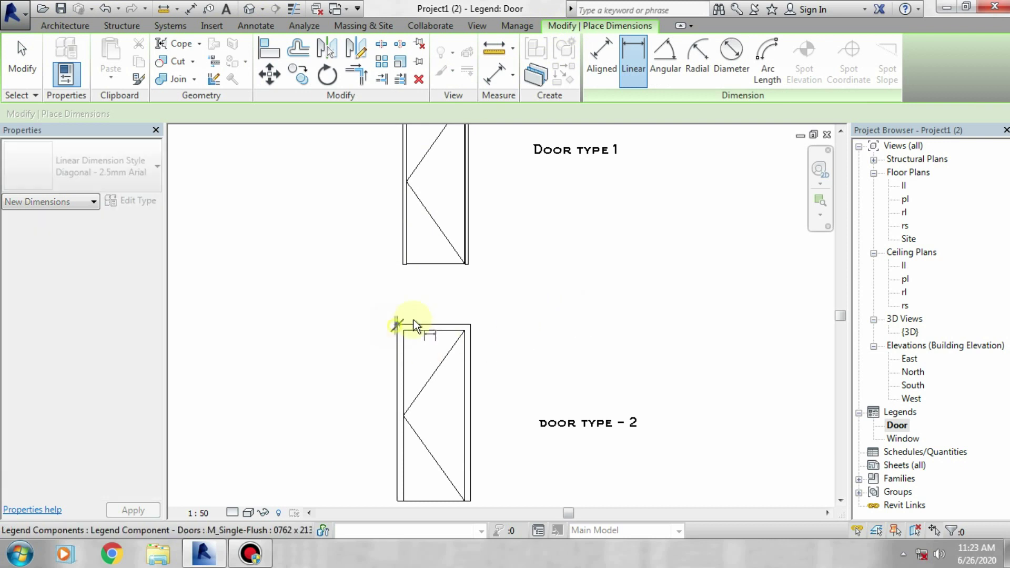
pyautogui.click(470, 325)
pyautogui.click(471, 305)
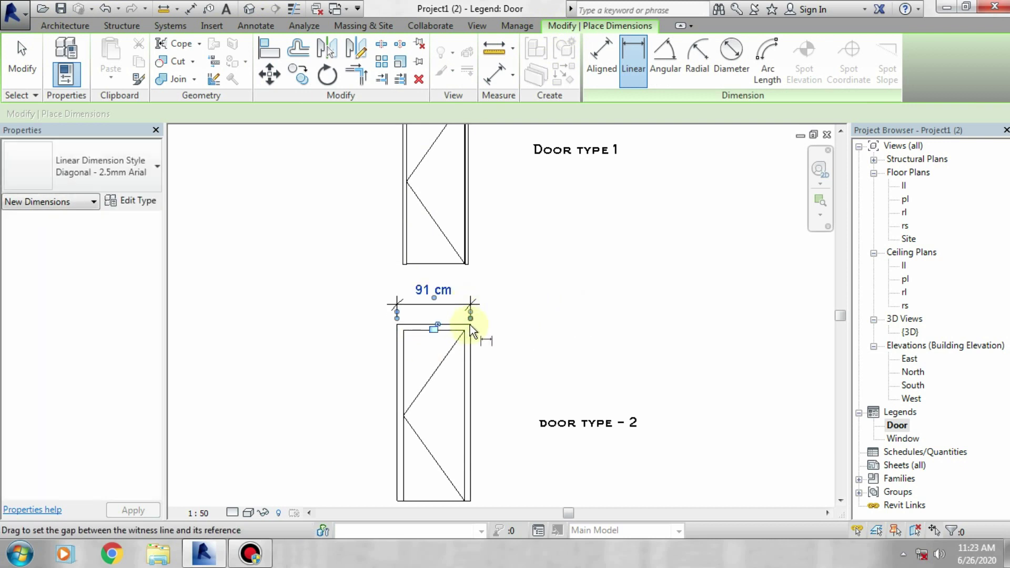
# Step: Add an aligned 221 cm height dimension along the door's right side
pyautogui.press('d')
pyautogui.press('i')
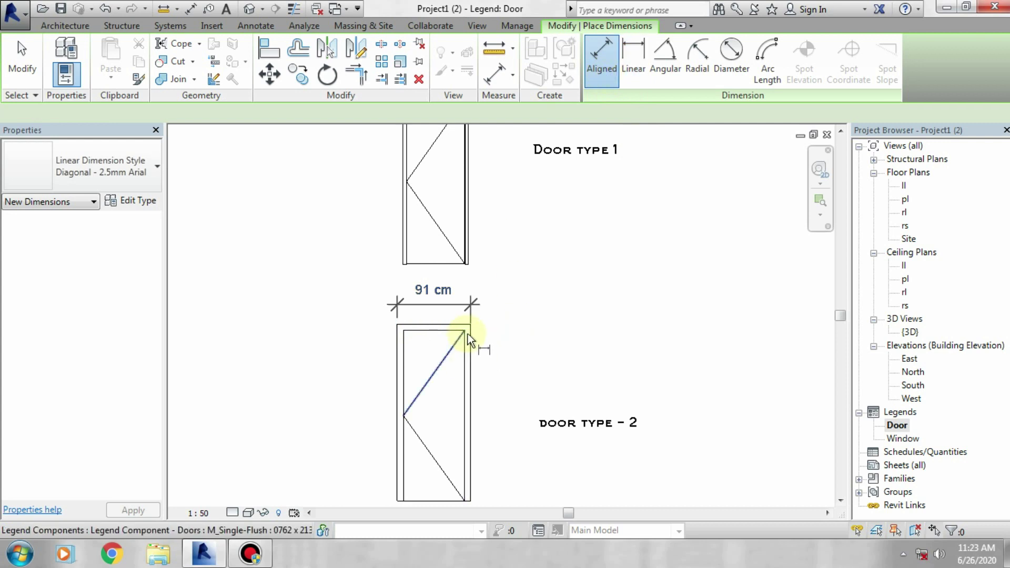
pyautogui.moveTo(498, 434); pyautogui.dragTo(481, 328, button='middle')
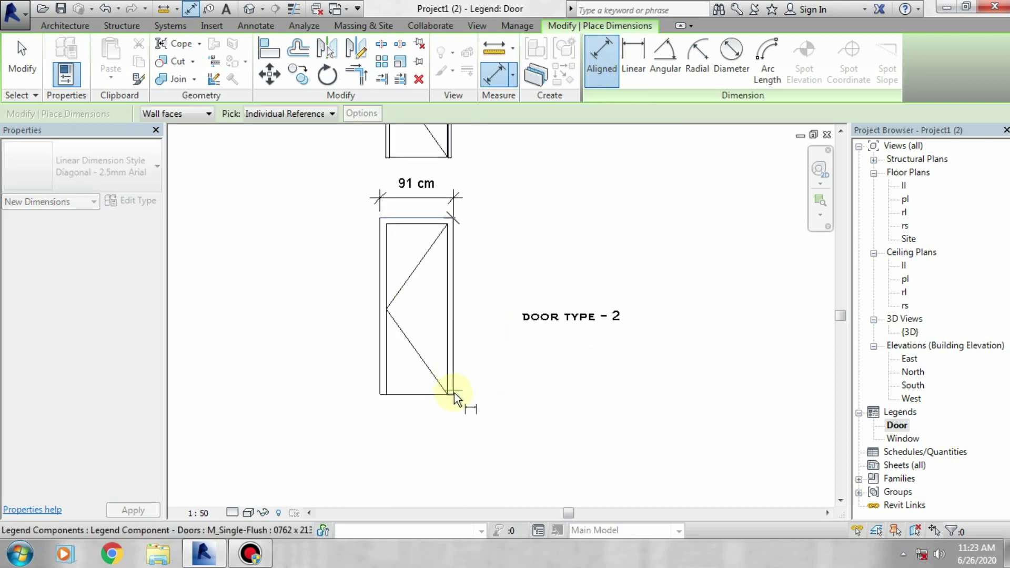
pyautogui.click(456, 395)
pyautogui.click(484, 400)
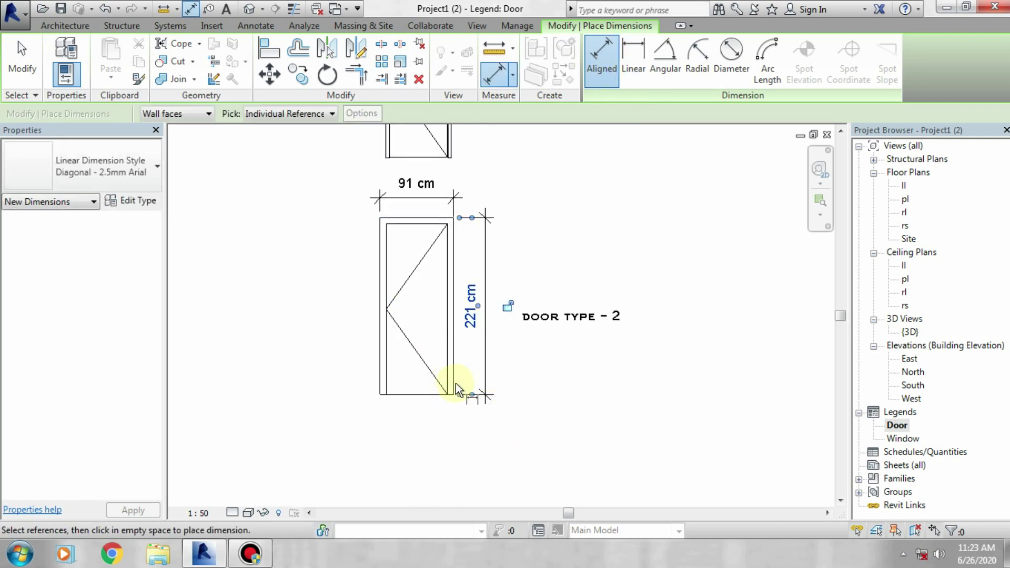
pyautogui.scroll(-2, 577, 368)
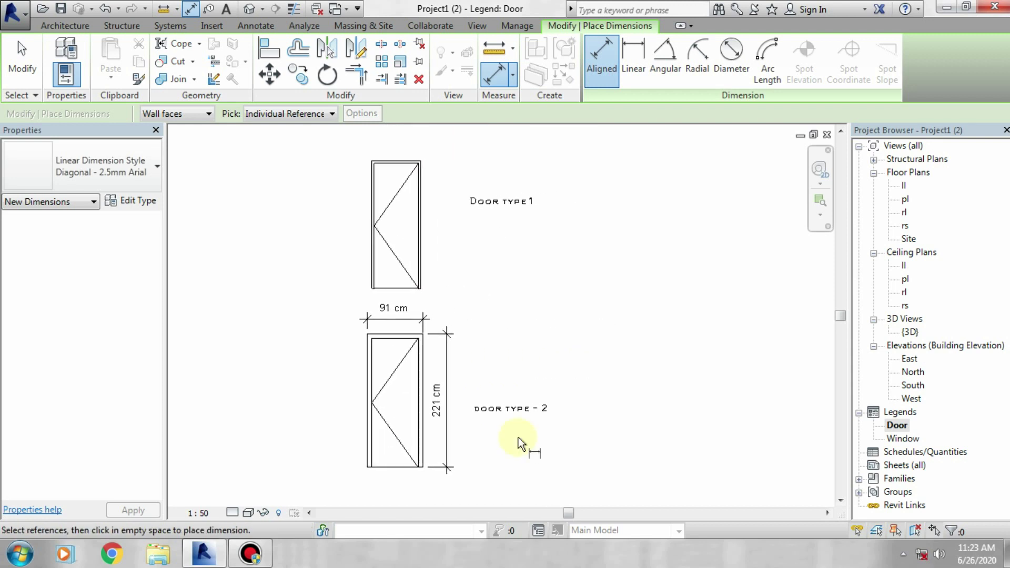
pyautogui.moveTo(518, 440); pyautogui.dragTo(461, 424, button='middle')
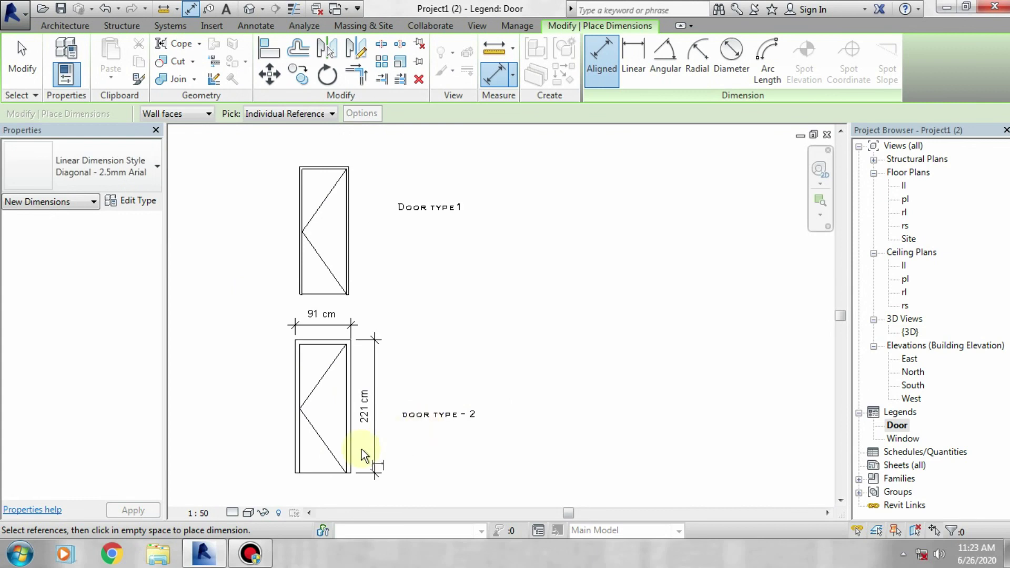
# Step: Switch through the Window and Door legends, then open the pl floor plan
pyautogui.doubleClick(893, 440)
pyautogui.doubleClick(895, 427)
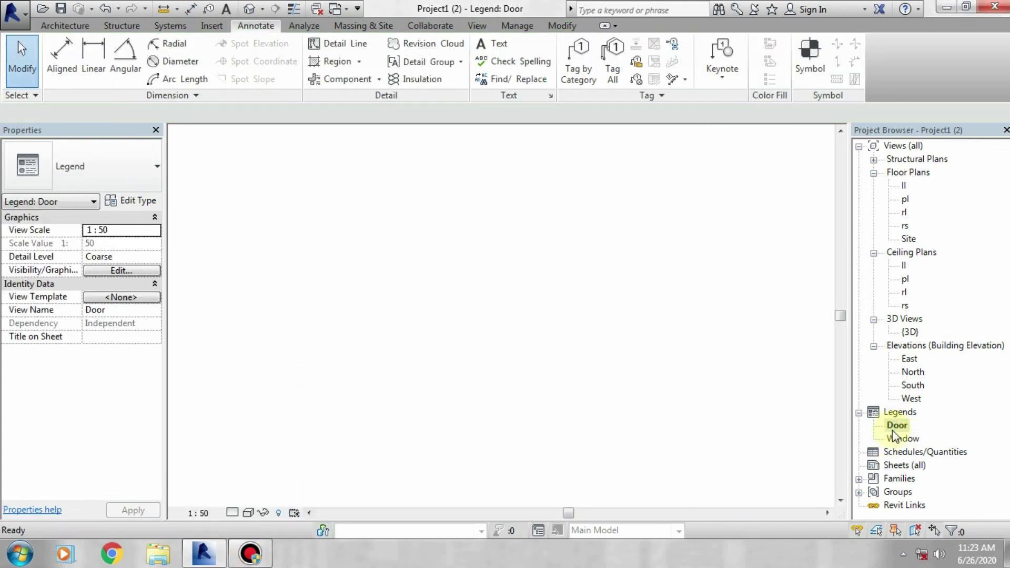
pyautogui.doubleClick(905, 199)
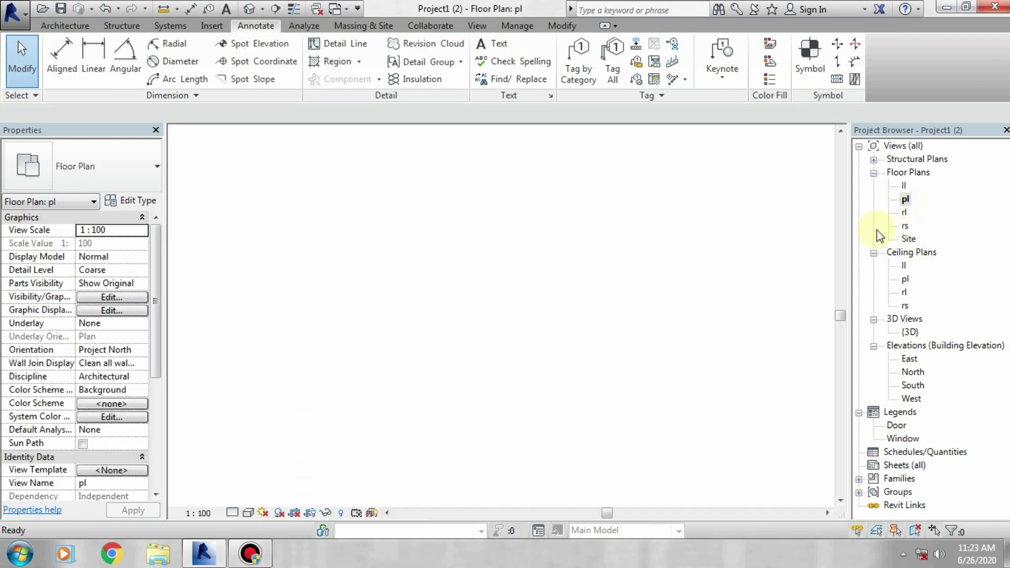